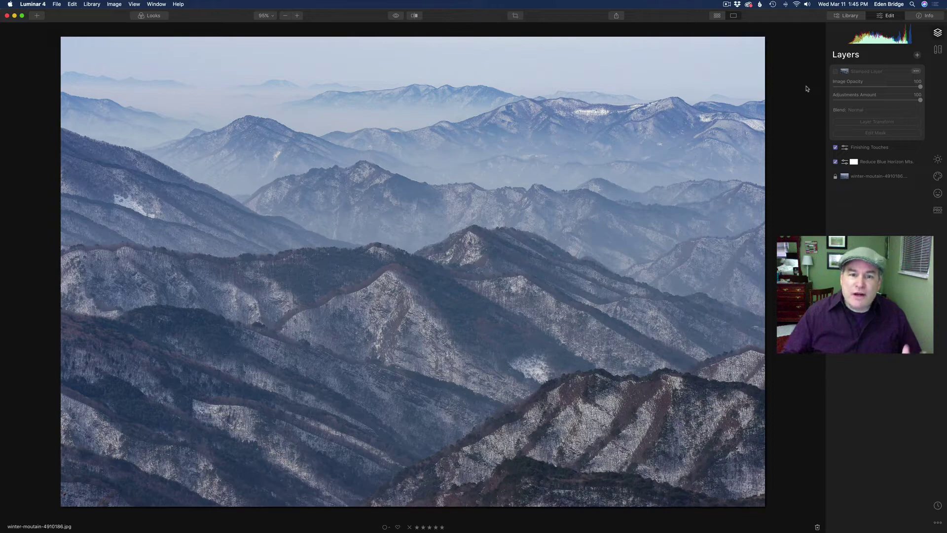
Switch off the Stamped Layer so only the original winter mountain photo shows
left_click(835, 72)
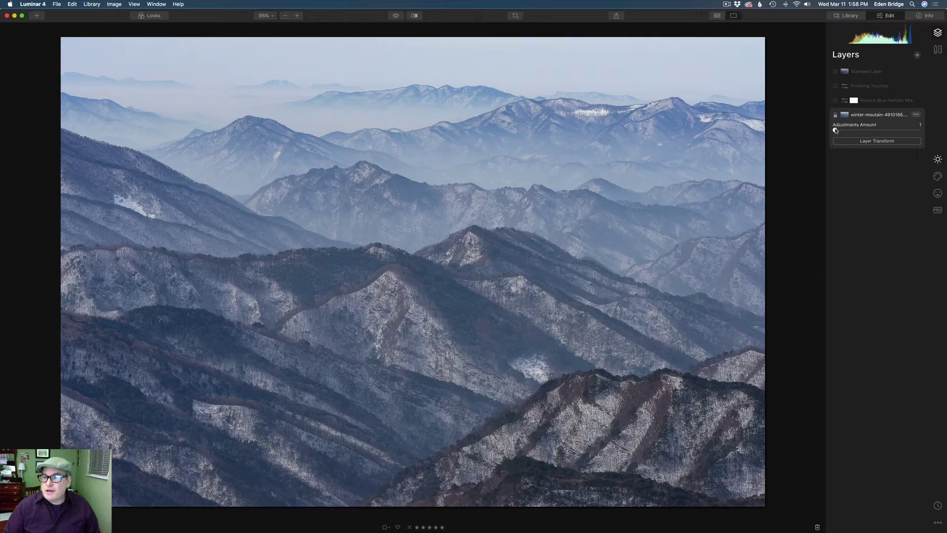
Set the photo layer's Adjustments Amount to 100 and bring up the Essentials tools
left_click_drag(835, 131, 920, 131)
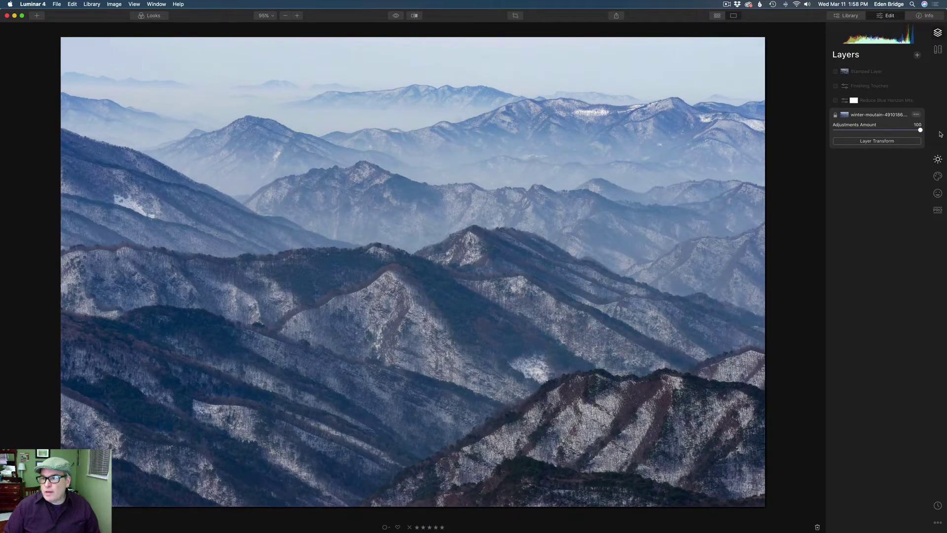
left_click(938, 160)
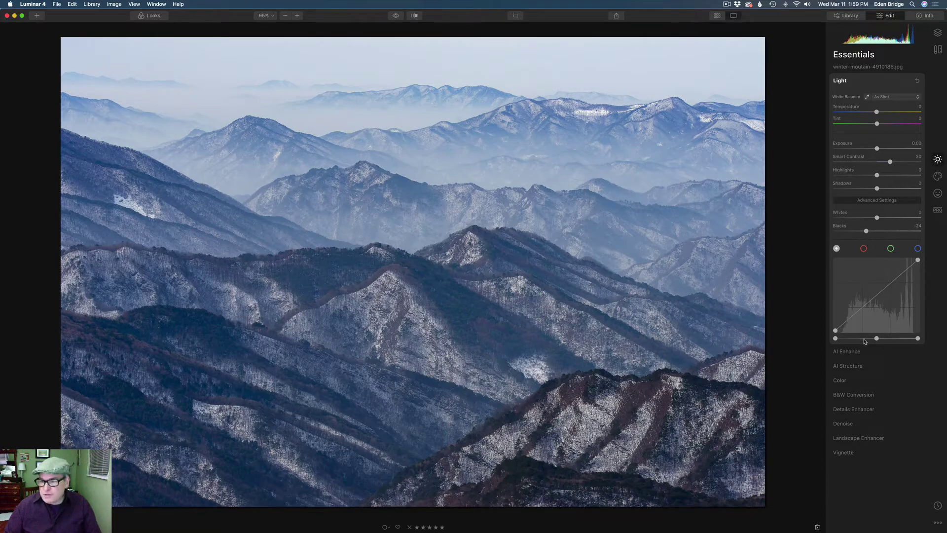
Enable the Essentials Color adjustment, cutting blue saturation to -55 for muted grey mountains
left_click(877, 381)
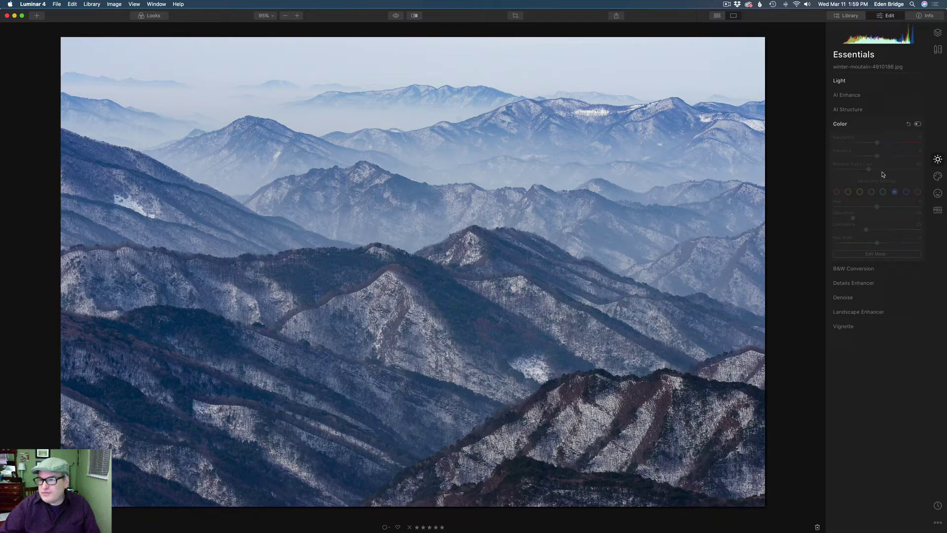
left_click(917, 124)
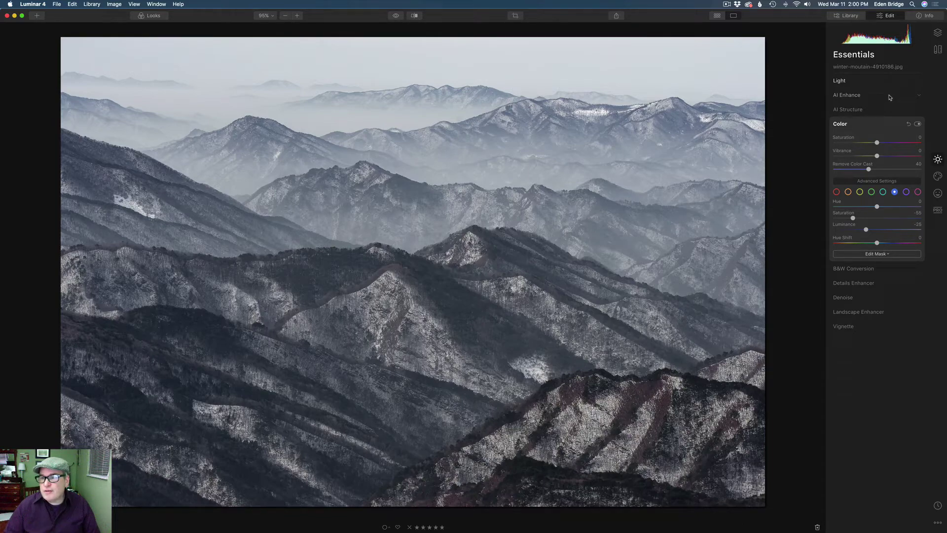
Enable AI Enhance with AI Accent at 30, leaving AI Sky Enhancer at 0
left_click(890, 97)
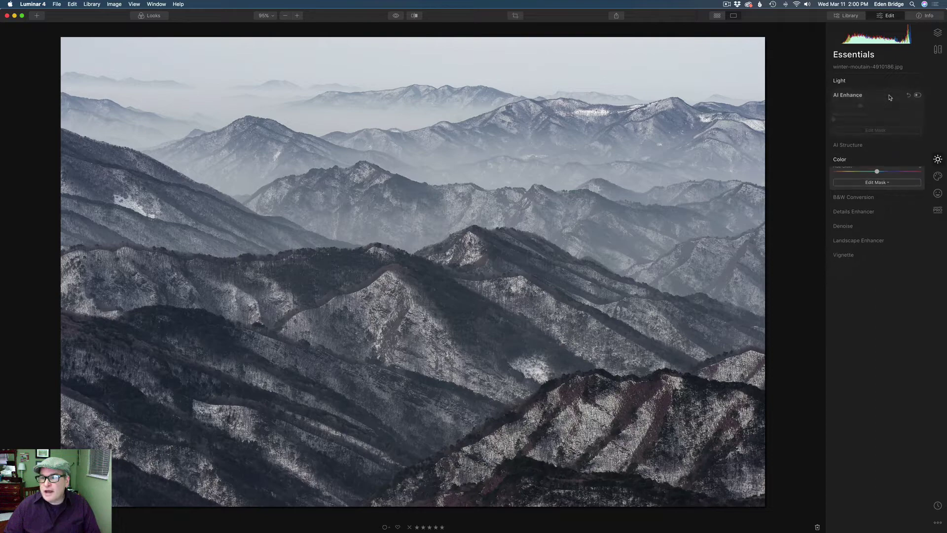
left_click(917, 97)
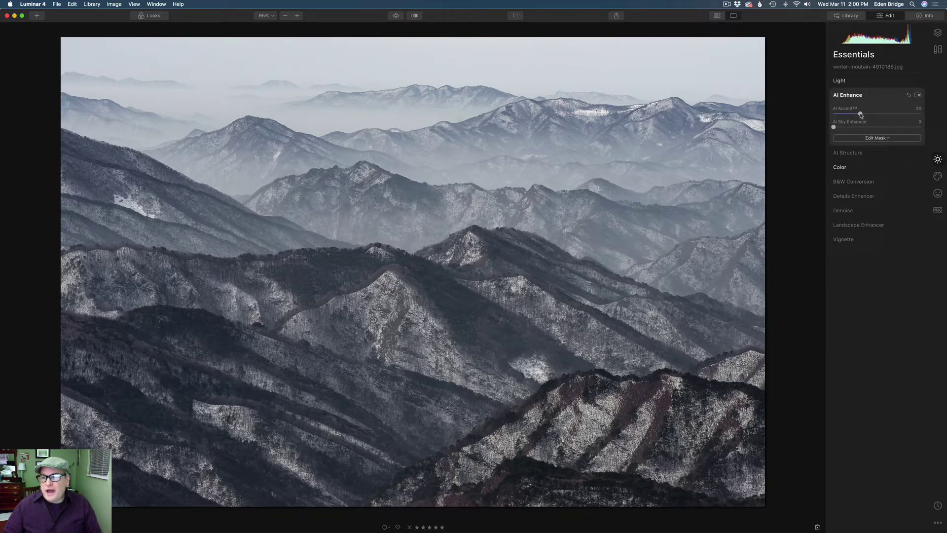
mouse_move(861, 114)
left_mouse_down()
mouse_move(833, 114)
mouse_move(860, 114)
left_mouse_up()
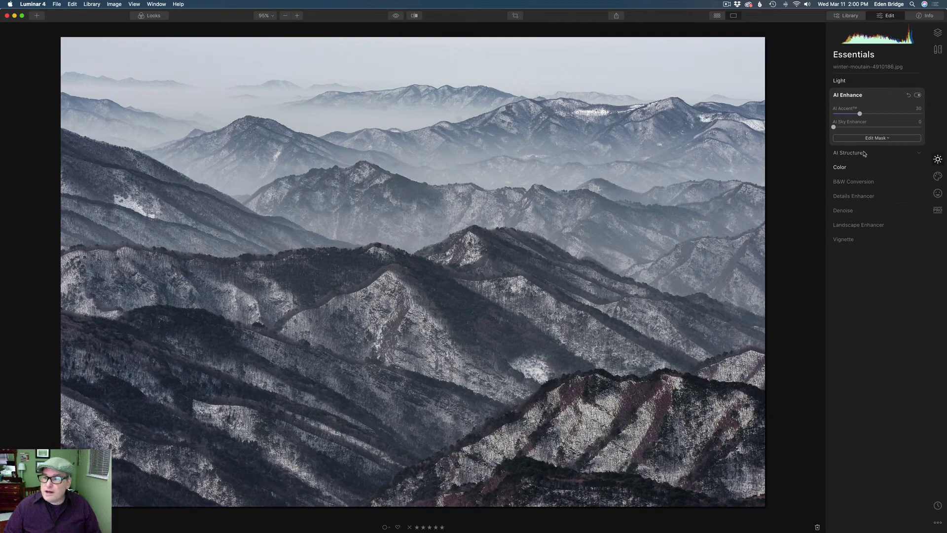
left_click(864, 153)
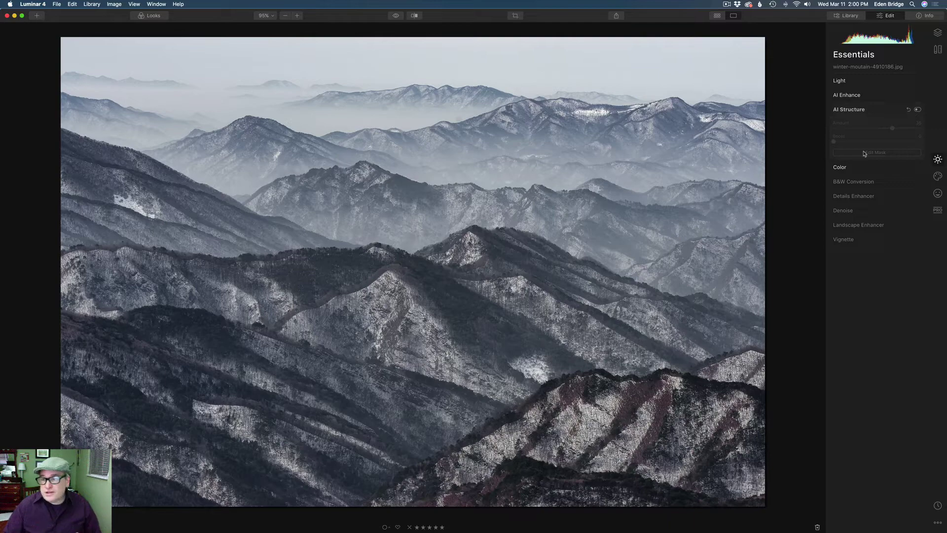
Enable AI Structure with Amount 35 to sharpen the snowy ridges
left_click(917, 109)
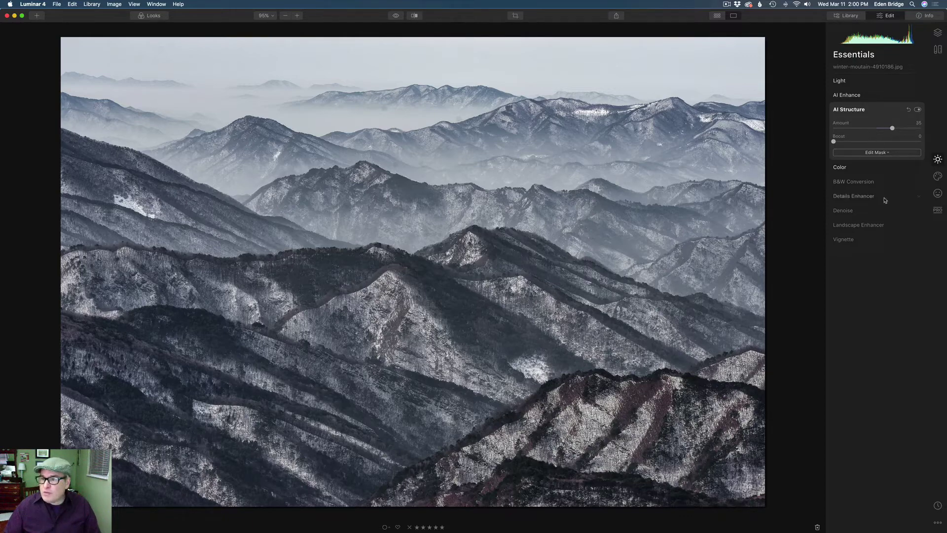
left_click(873, 224)
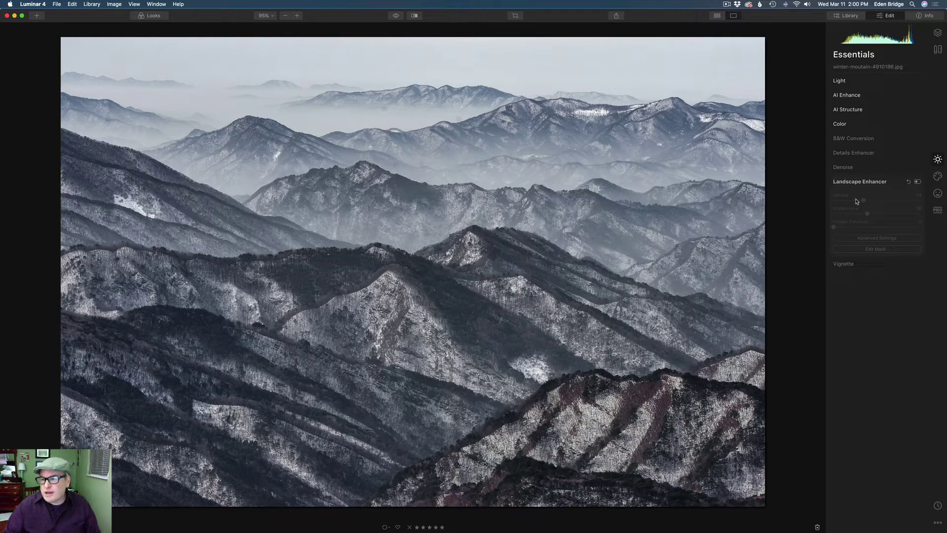
Enable Landscape Enhancer with Dehaze 34 and Golden Hour 38
left_click(918, 182)
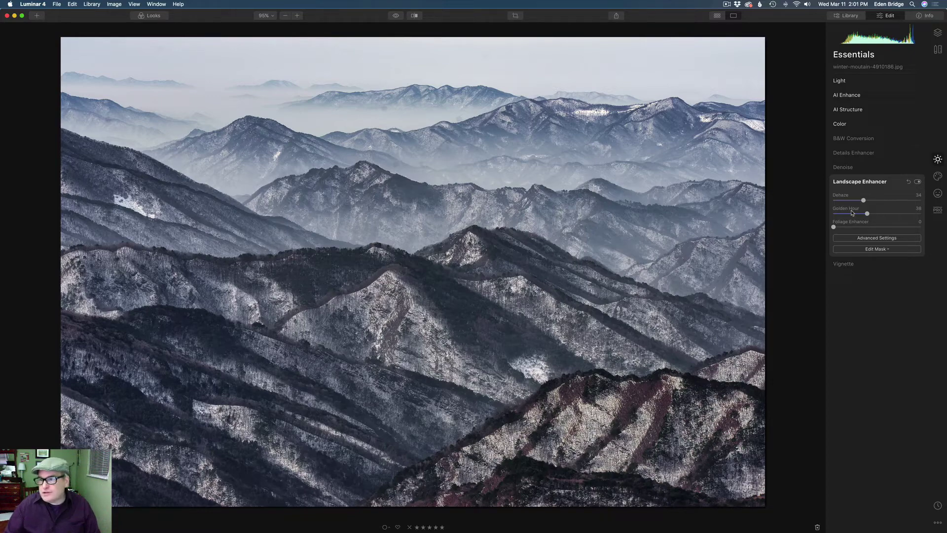
mouse_move(867, 213)
left_mouse_down()
mouse_move(824, 213)
mouse_move(867, 215)
left_mouse_up()
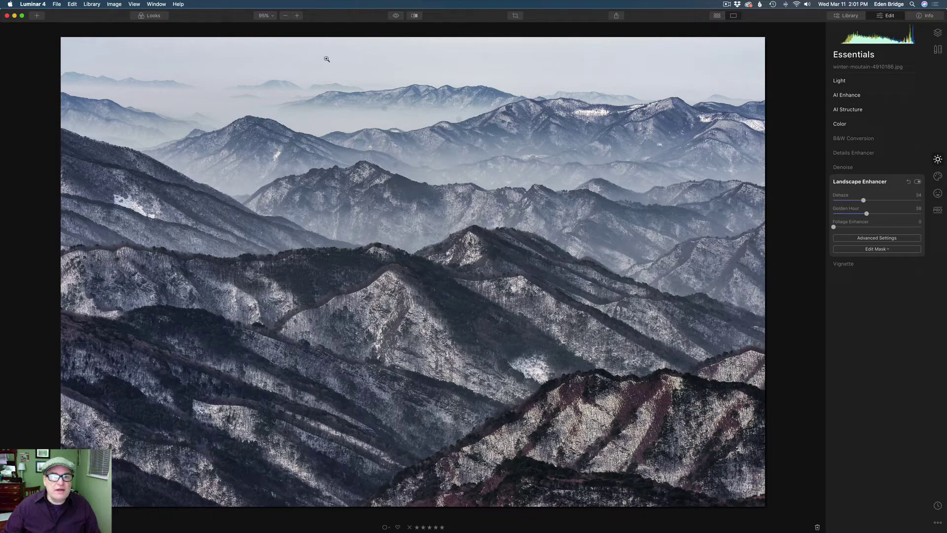
Turn on AI Sky Replacement in the Creative tools and choose the Blue Sky 1 sky
left_click(937, 176)
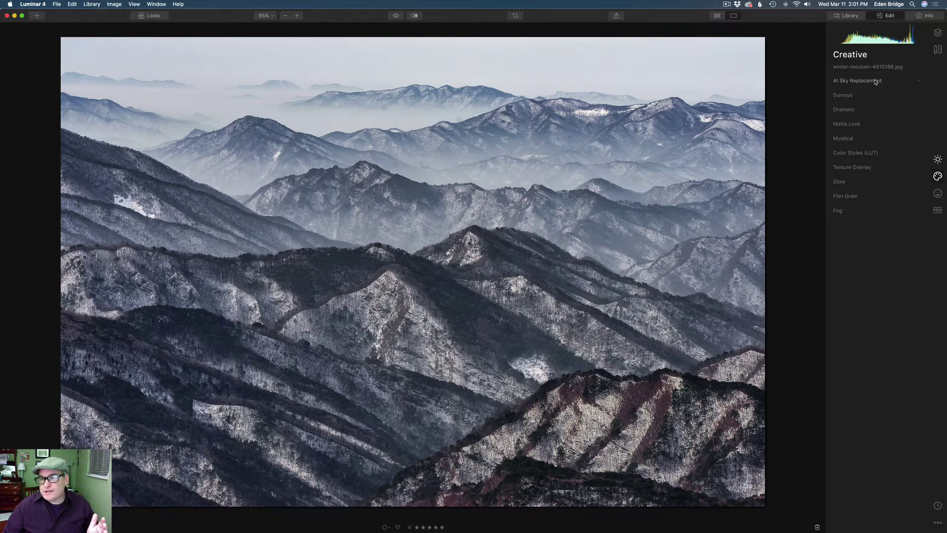
left_click(876, 81)
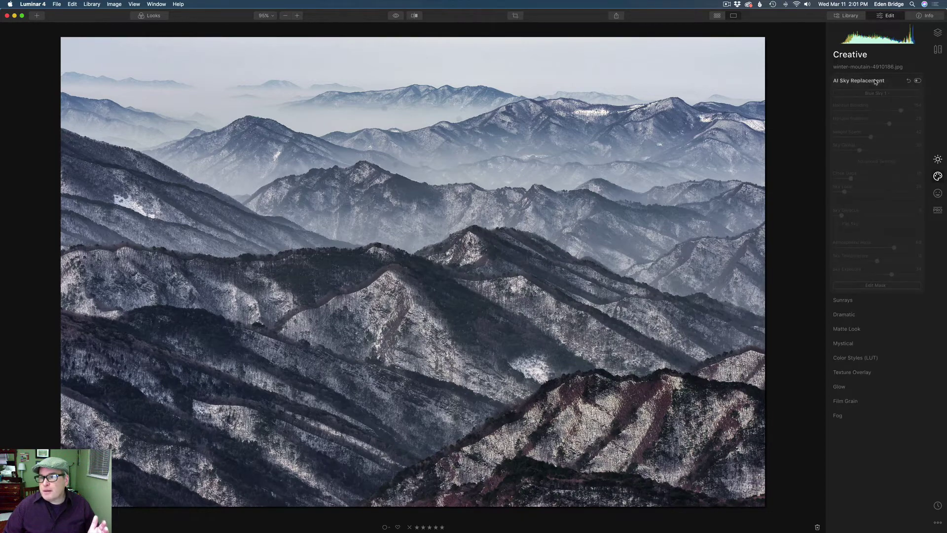
left_click(917, 81)
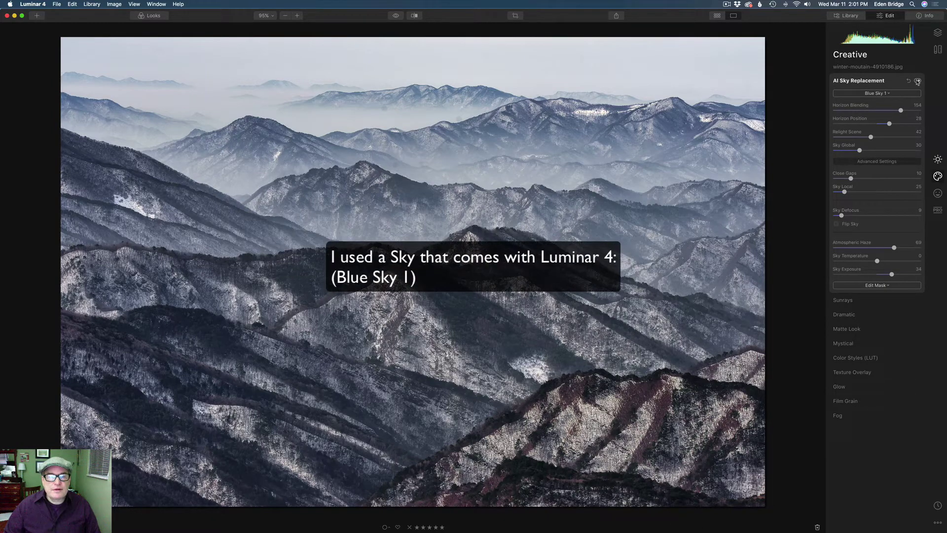
left_click(917, 82)
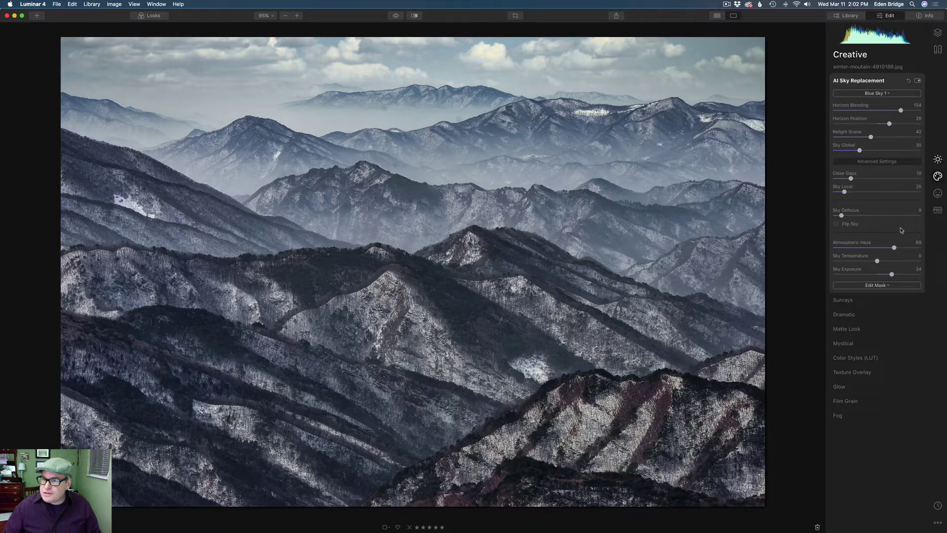
Enable Advanced Contrast with Highlights 58, Midtones 44 and Shadows 33, returning to Layers
left_click(940, 211)
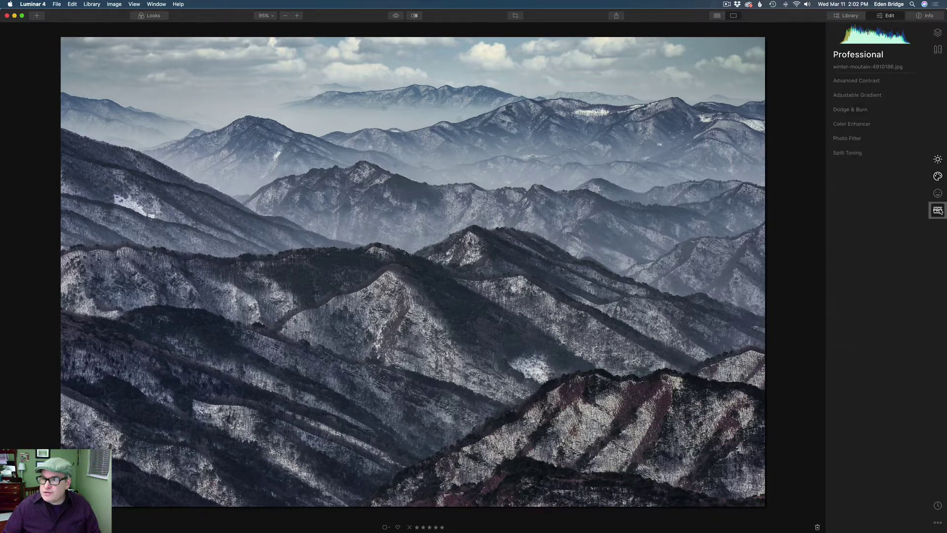
left_click(880, 82)
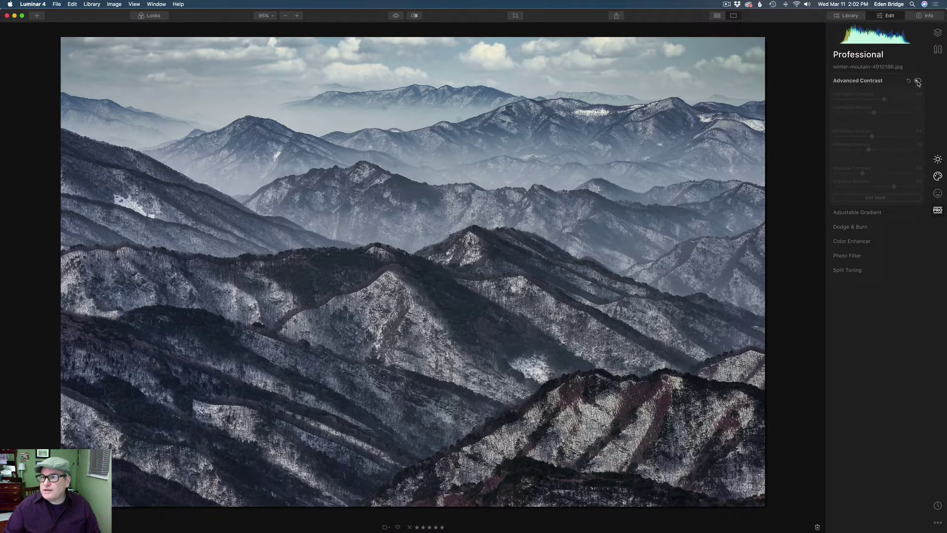
left_click(917, 82)
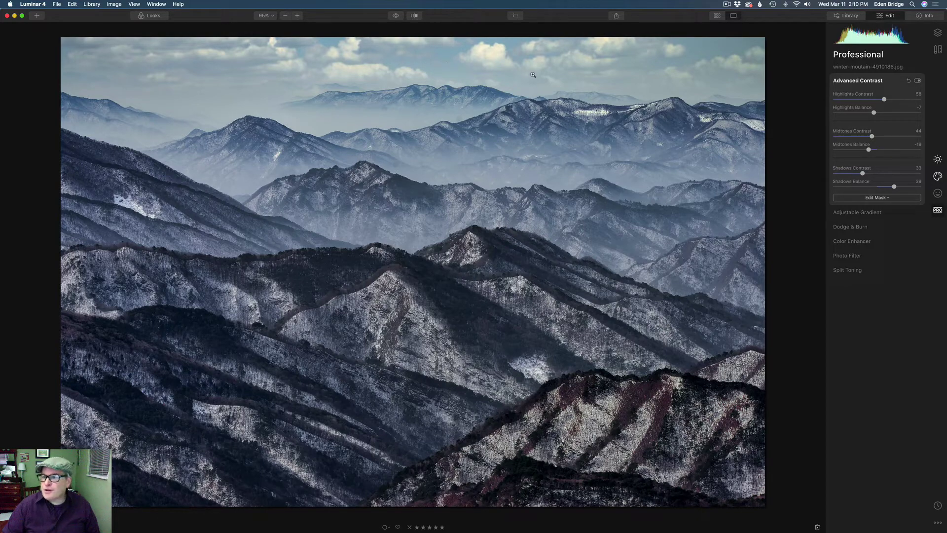
left_click(937, 33)
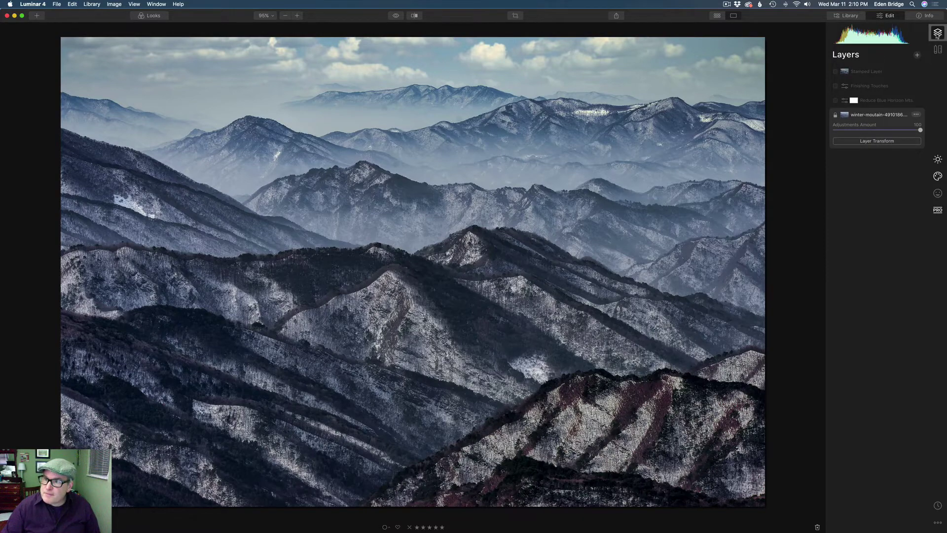
Turn on the Reduce Blue Horizon Mts. layer and switch on its Essentials Color adjustment
left_click(835, 101)
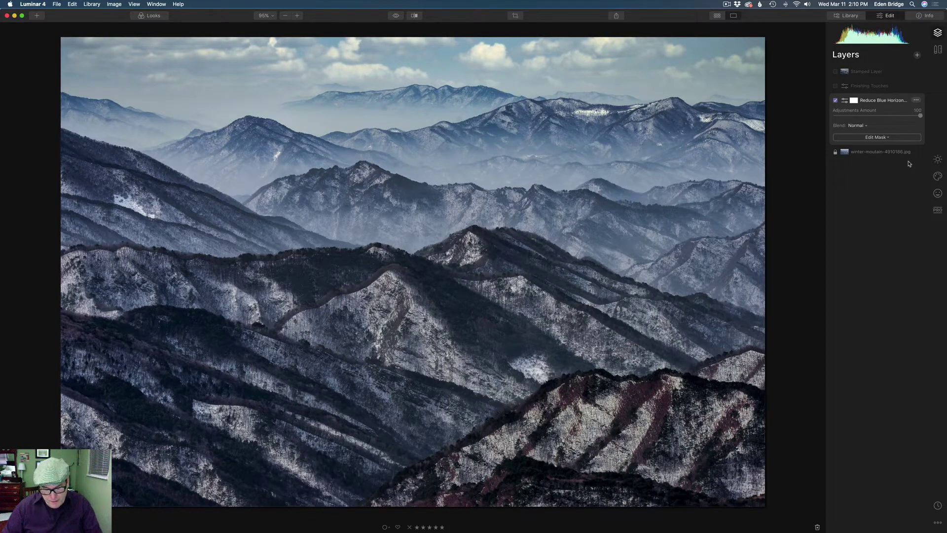
left_click(937, 159)
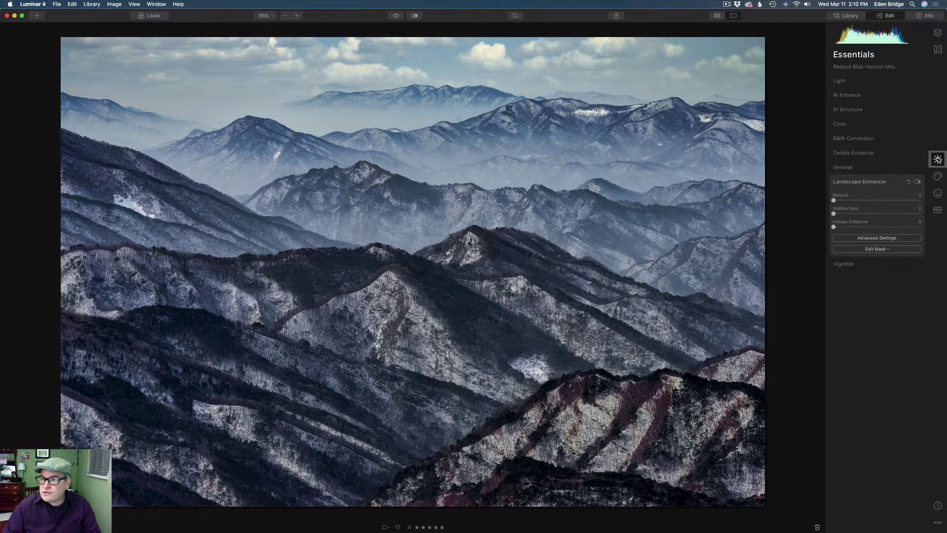
left_click(866, 127)
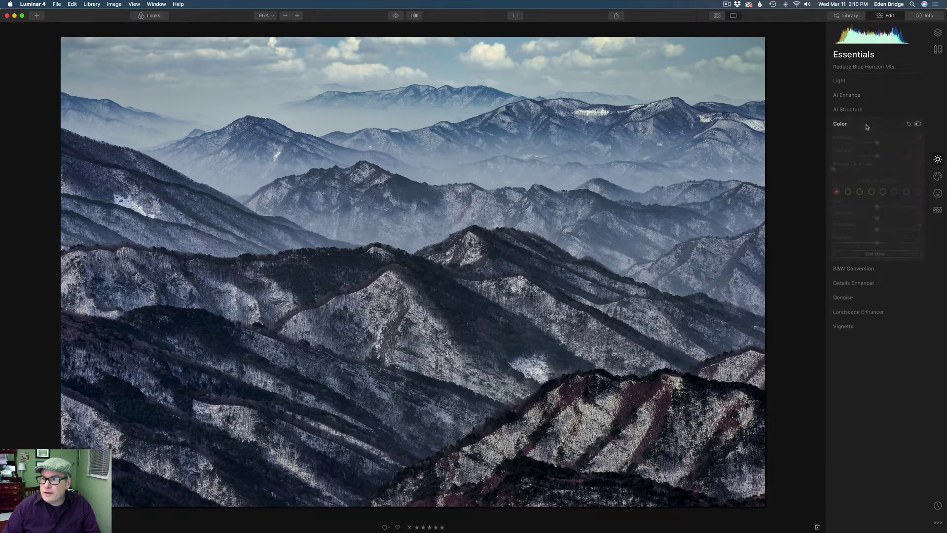
left_click(917, 125)
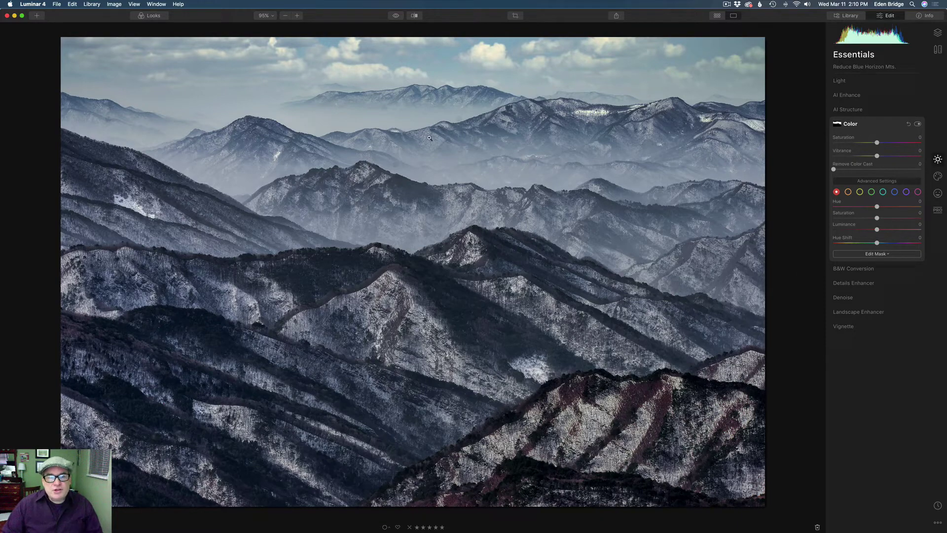
Compare Color off and on, then lower the blue hue saturation to -39
left_click(917, 125)
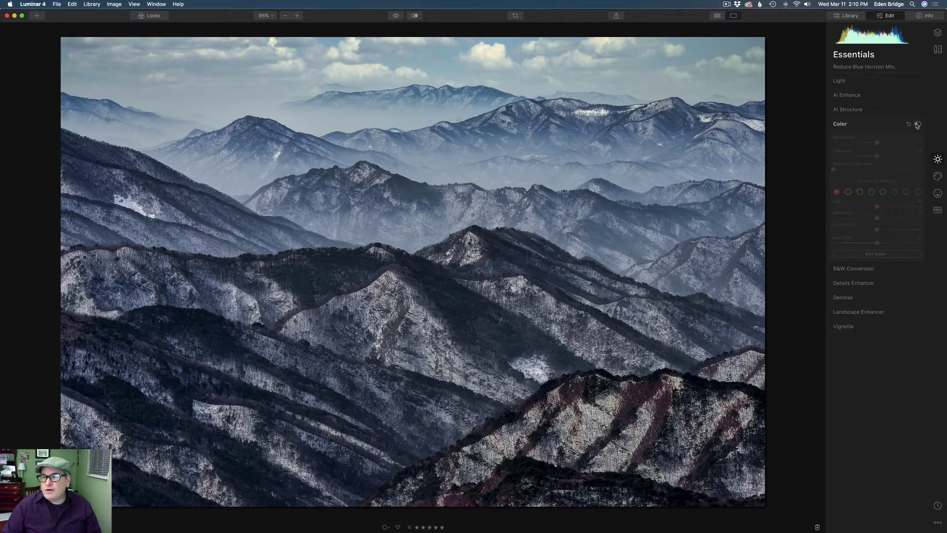
left_click(917, 124)
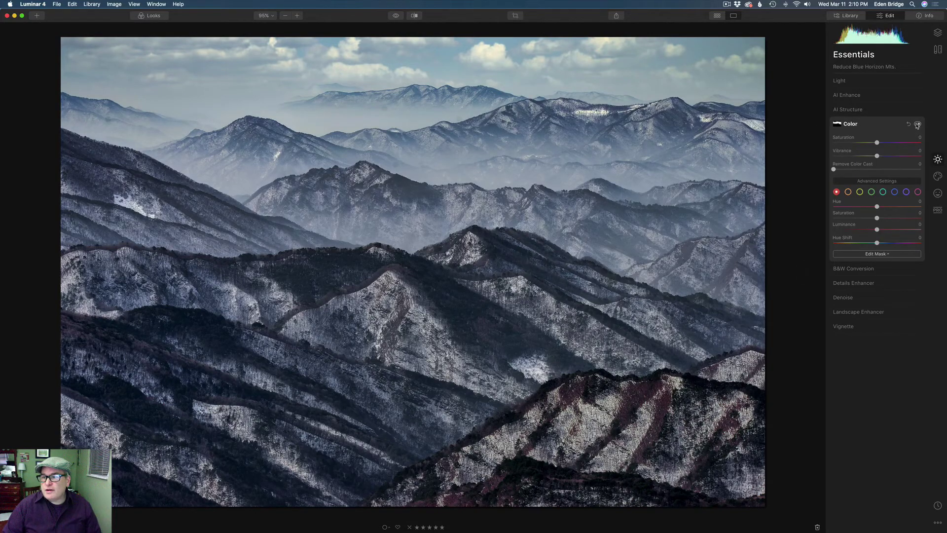
left_click(895, 192)
left_click_drag(877, 218, 856, 219)
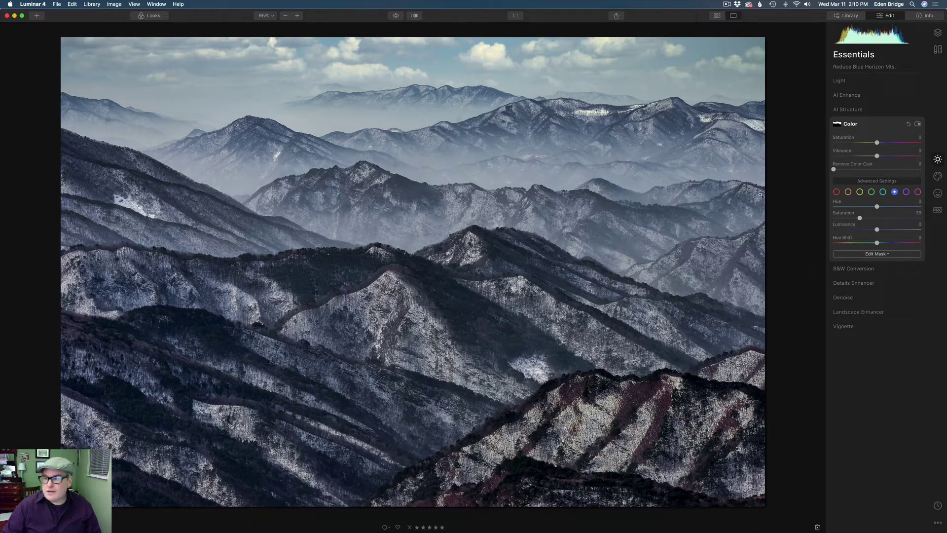
left_click(884, 254)
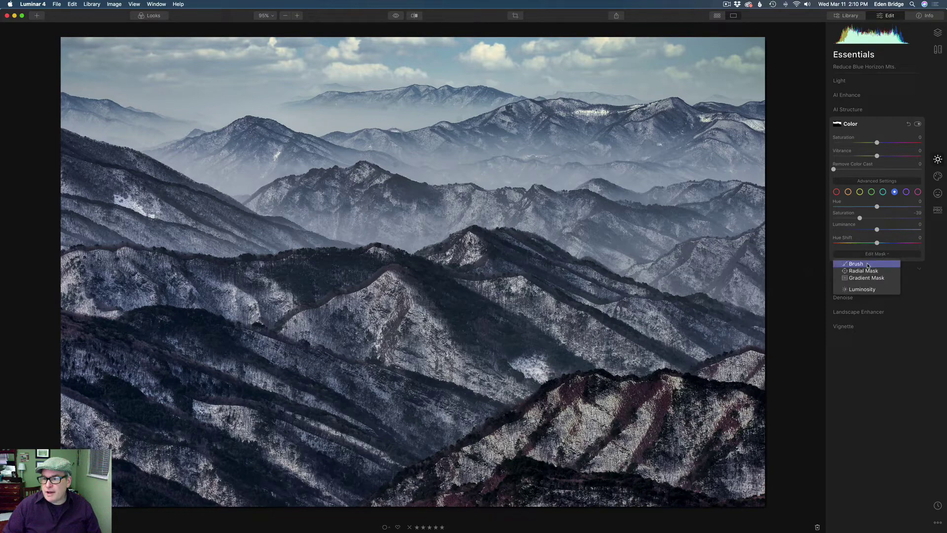
Brush-paint the Color mask over the distant hazy mountain band using the red overlay
left_click(868, 265)
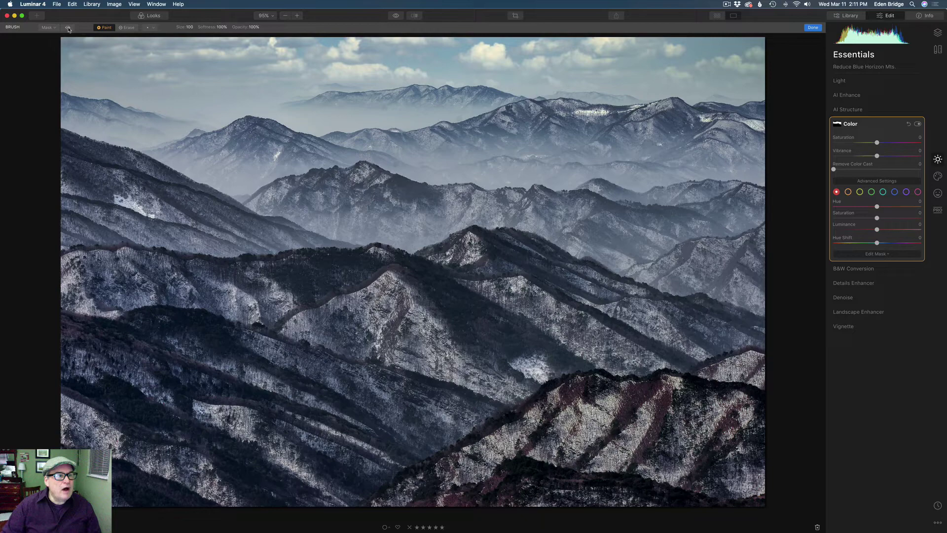
left_click(68, 28)
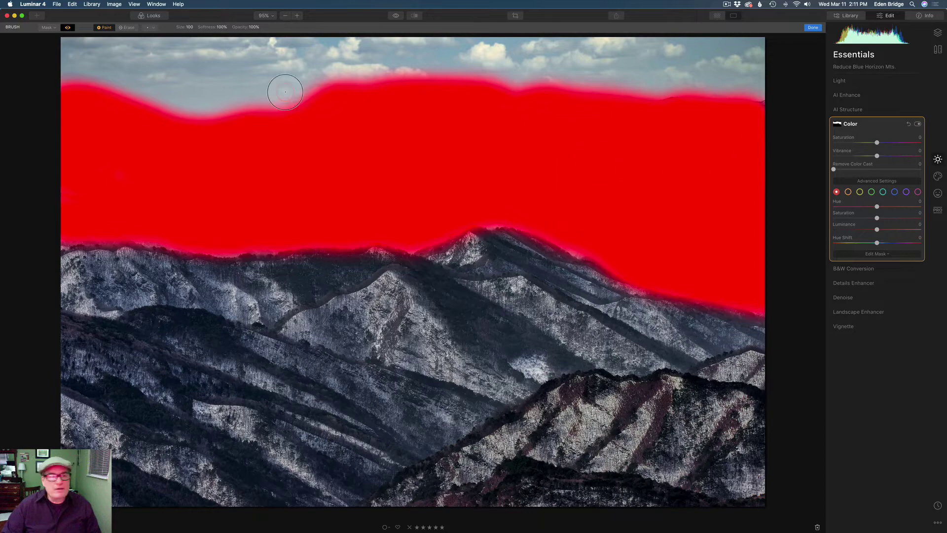
left_click(814, 28)
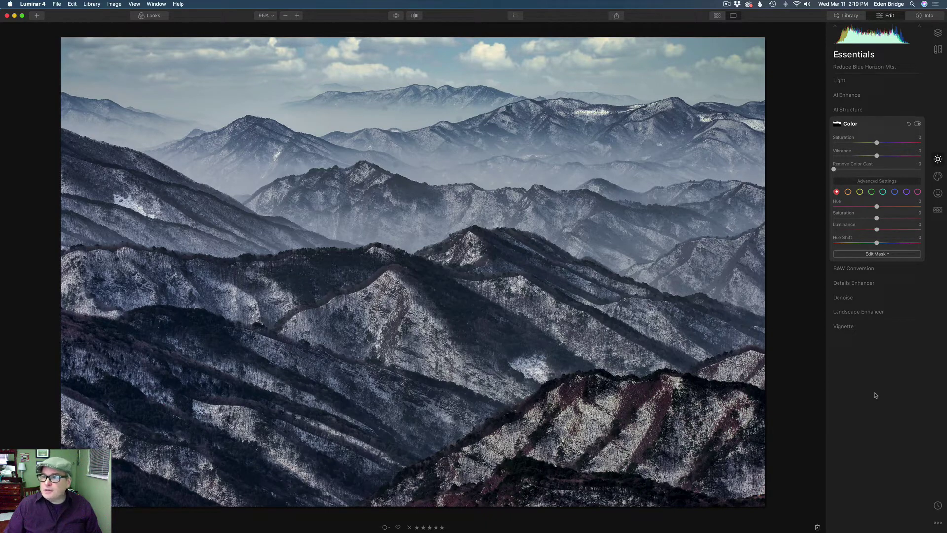
In the Layers panel, switch on the Finishing Touches layer and select it for editing
left_click(937, 33)
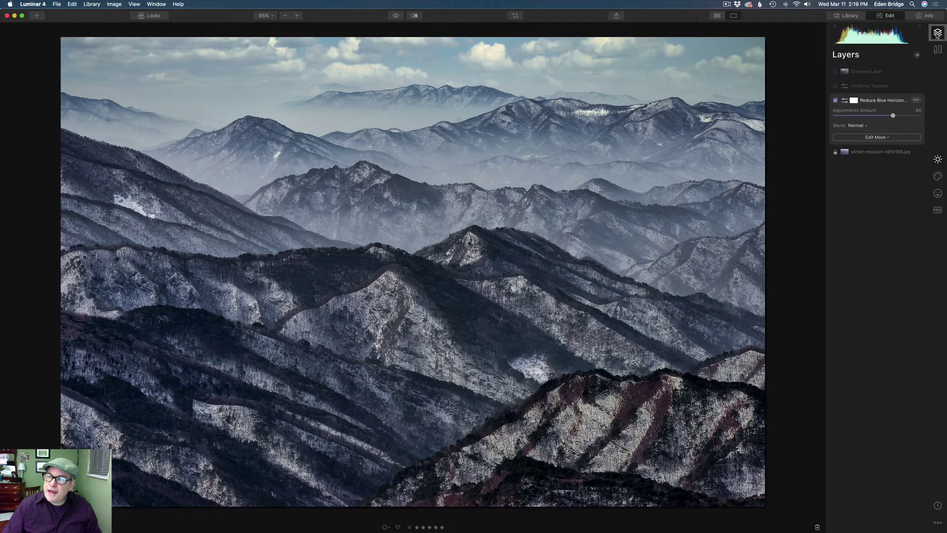
left_click(835, 86)
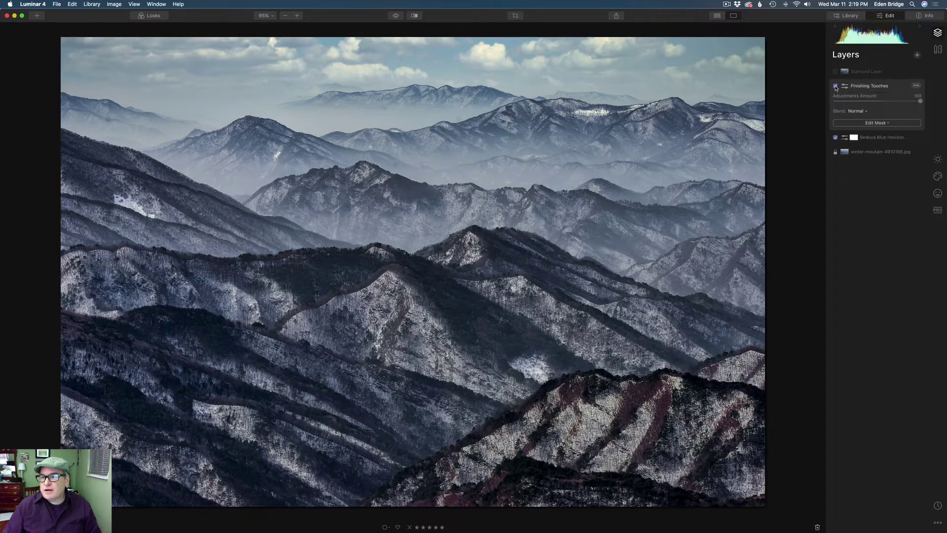
Switch on AI Enhance in Essentials and set AI Sky Enhancer to 38, leaving AI Accent at 0
left_click(938, 159)
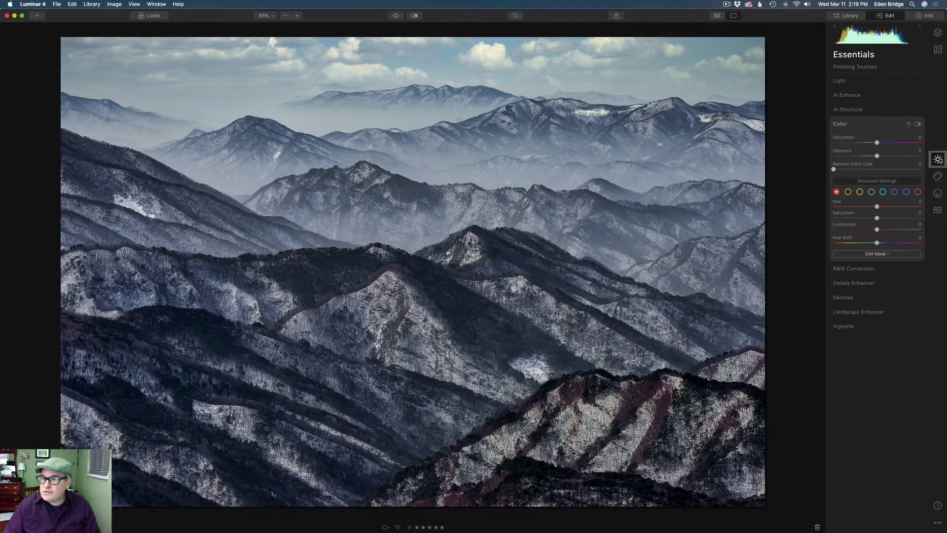
left_click(883, 96)
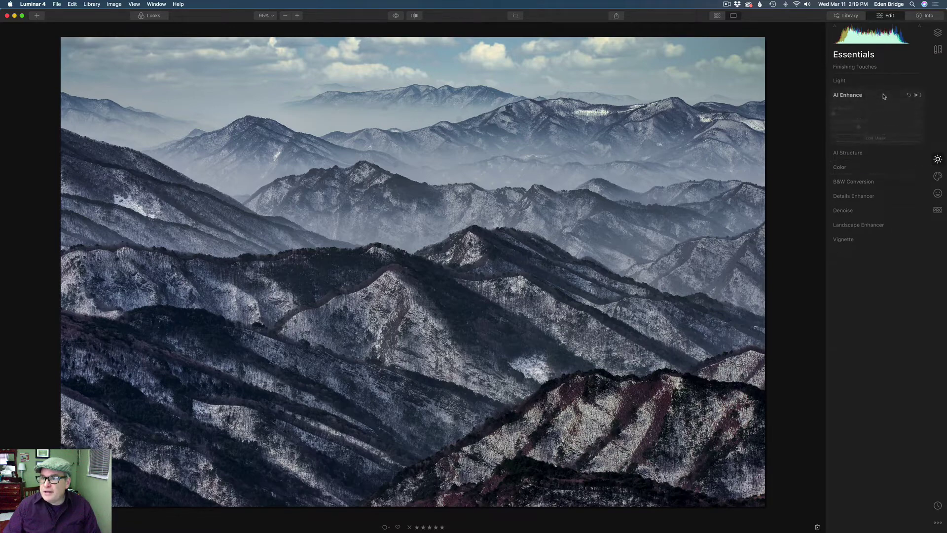
left_click(917, 96)
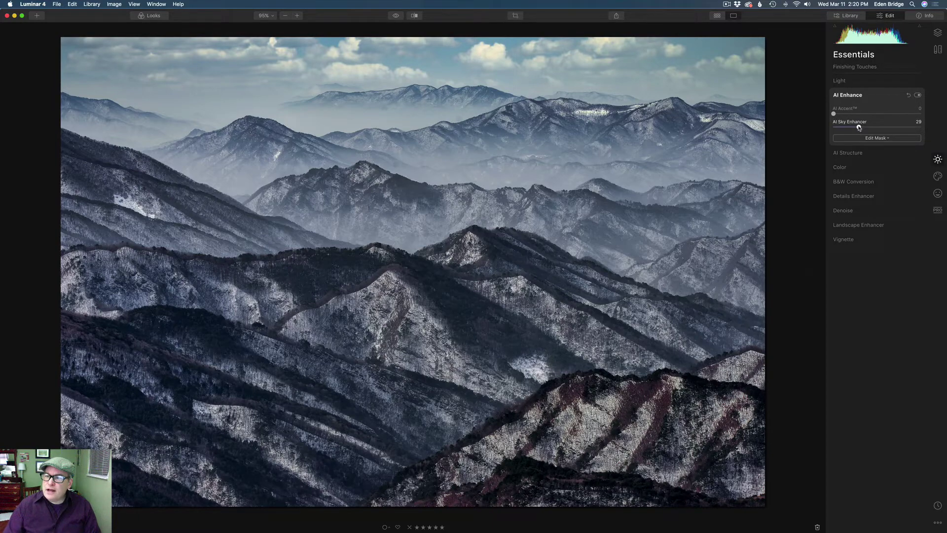
mouse_move(858, 128)
left_mouse_down()
mouse_move(814, 127)
mouse_move(868, 128)
left_mouse_up()
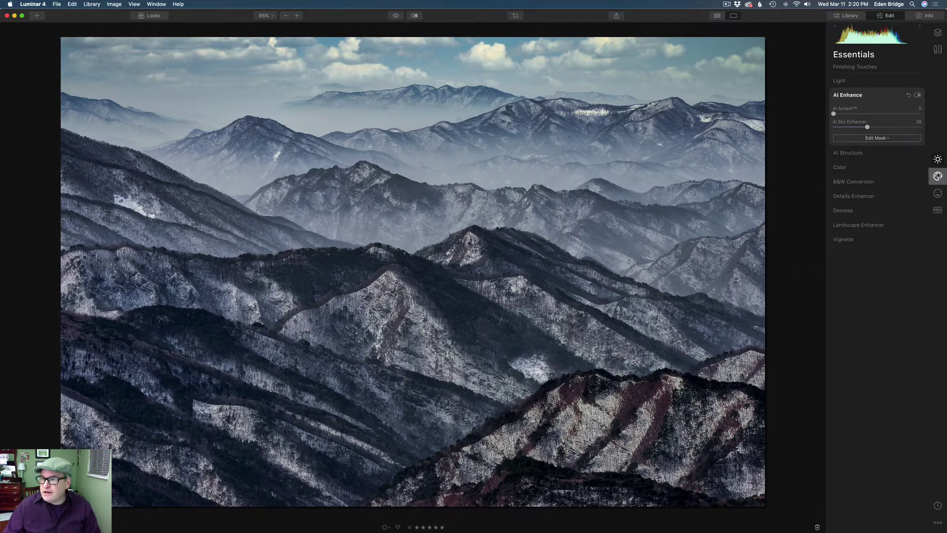
Turn on the Creative Mystical effect with Amount 47 and Shadows 25
left_click(937, 176)
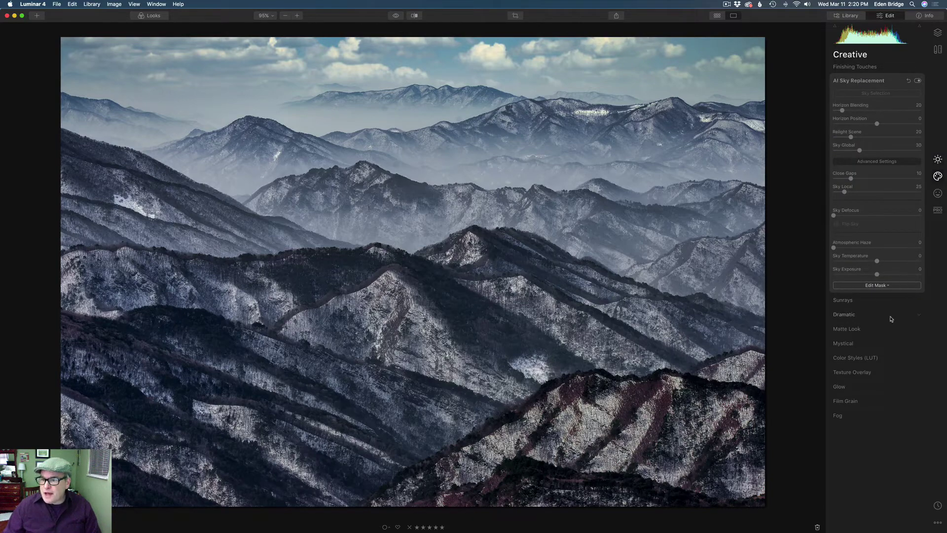
left_click(874, 80)
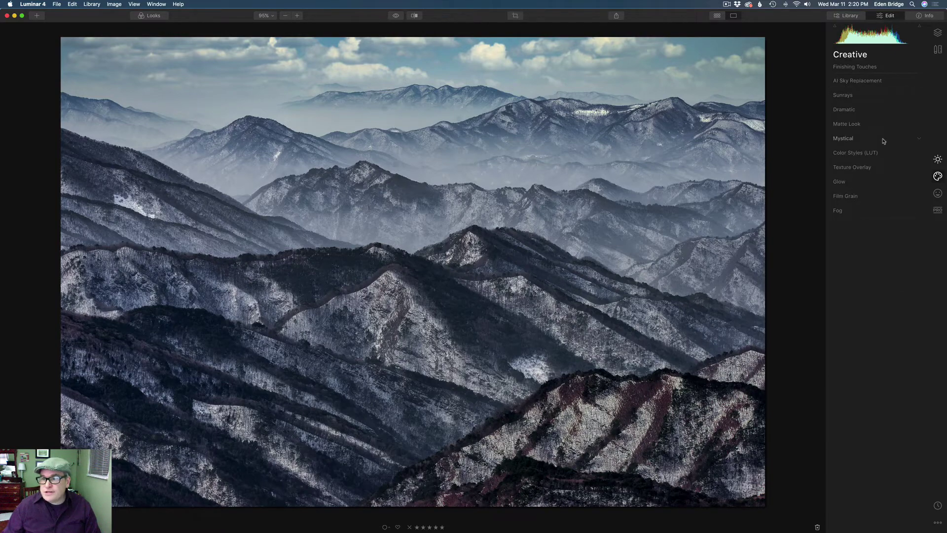
left_click(882, 141)
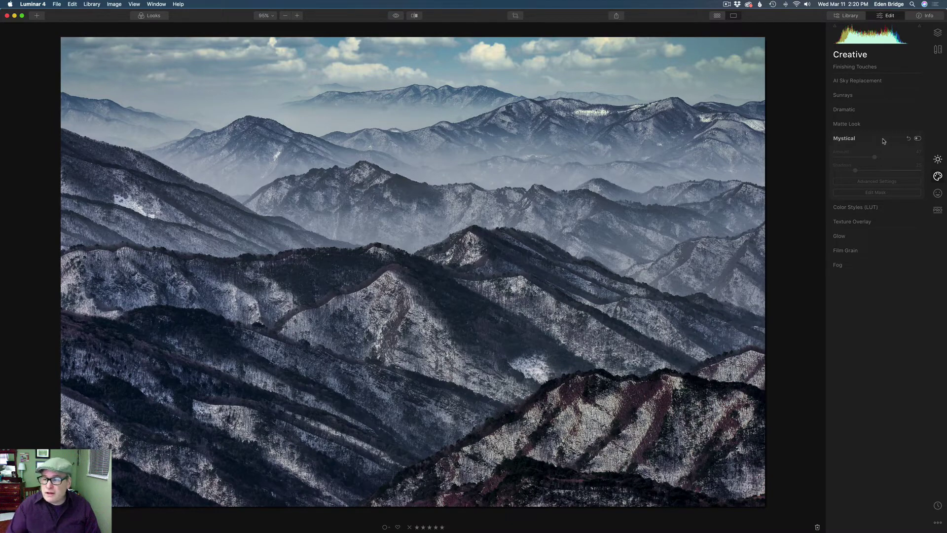
left_click(918, 140)
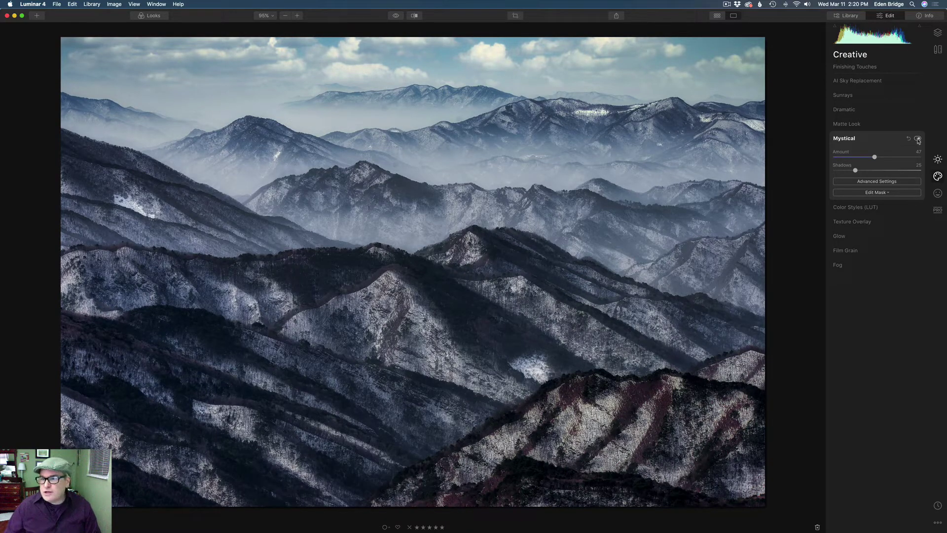
left_click(893, 182)
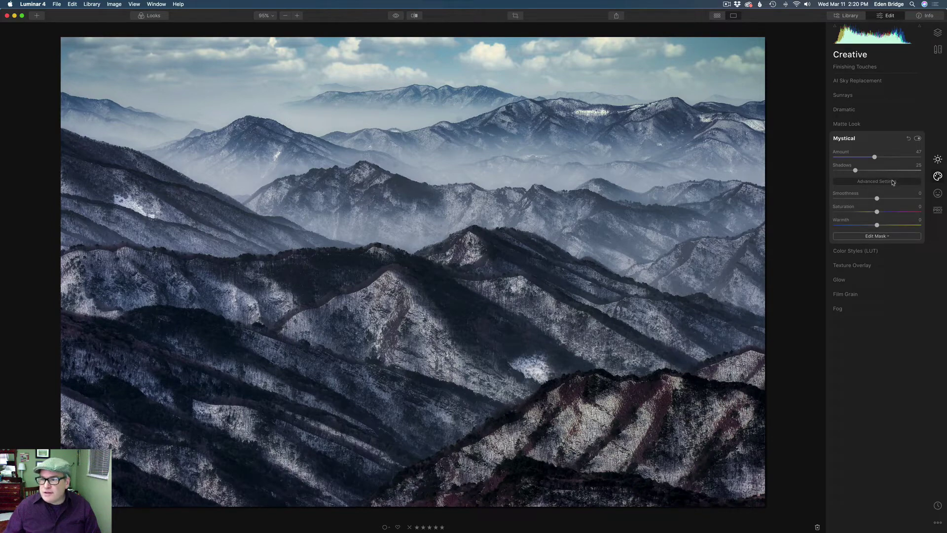
left_click(893, 182)
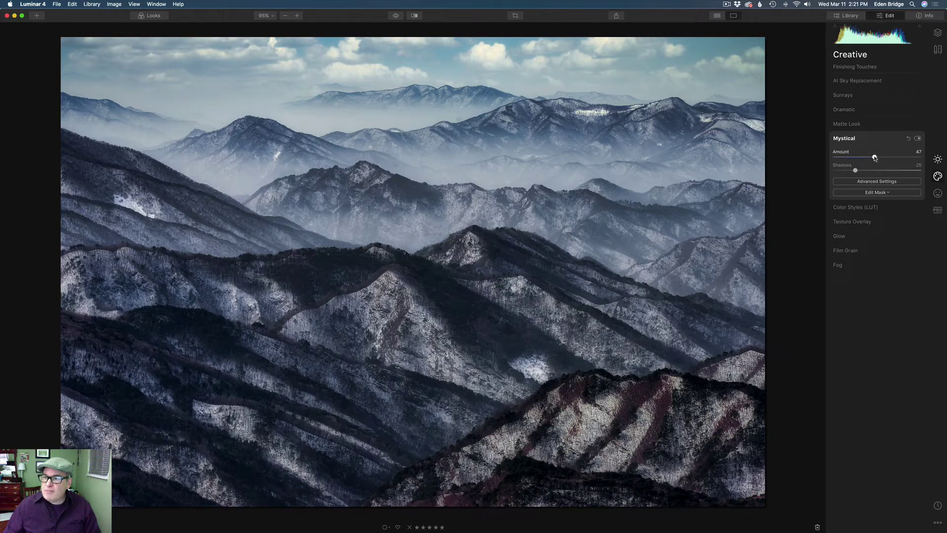
mouse_move(874, 158)
left_mouse_down()
mouse_move(829, 158)
mouse_move(876, 159)
left_mouse_up()
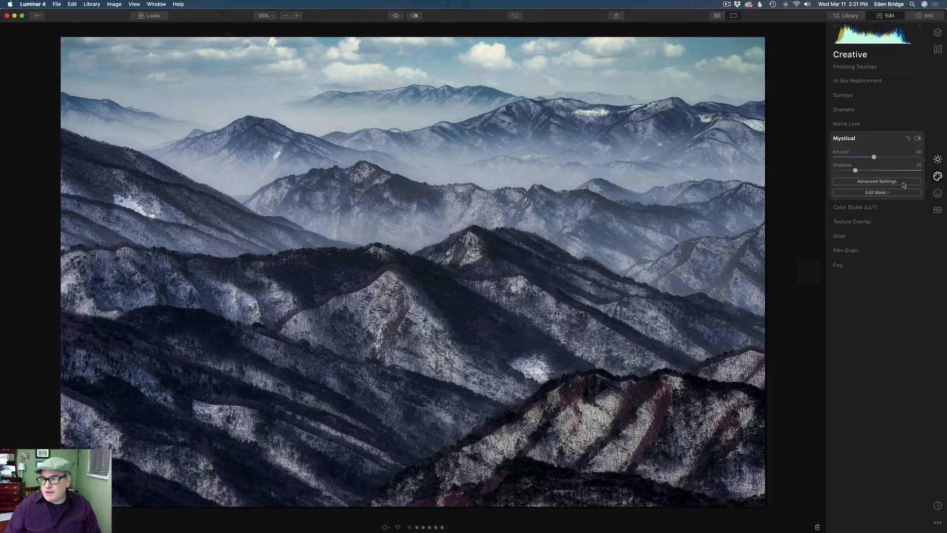
left_click(887, 192)
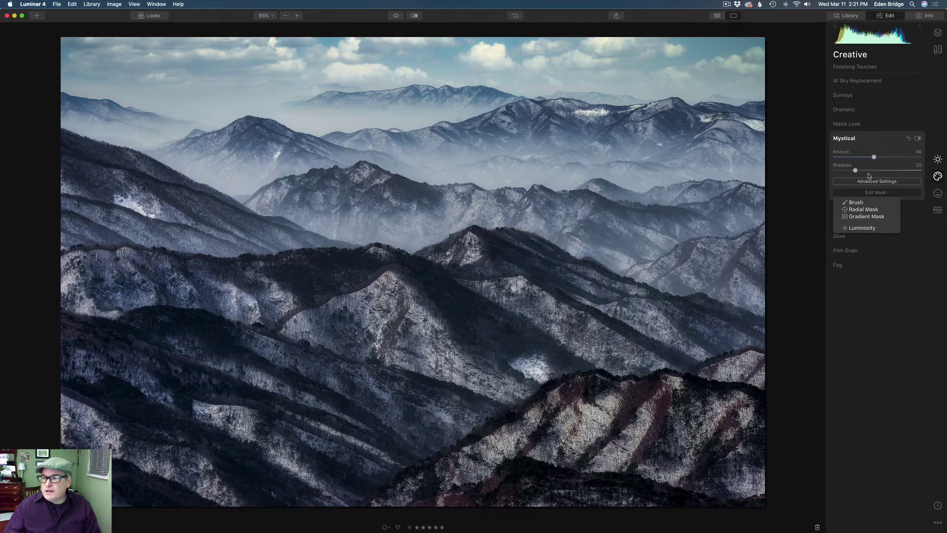
left_click(869, 175)
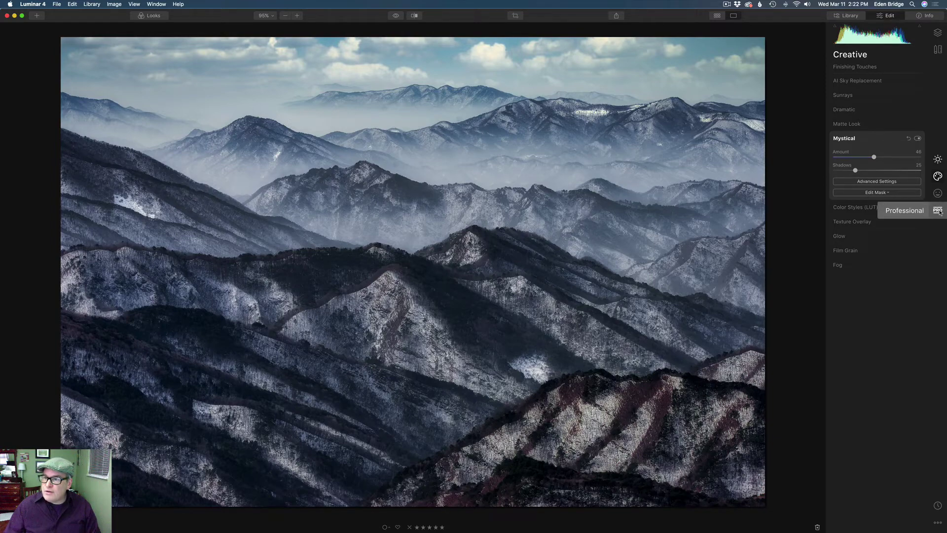
Re-enable the Professional Adjustable Gradient and start setting its orientation on the photo
left_click(937, 211)
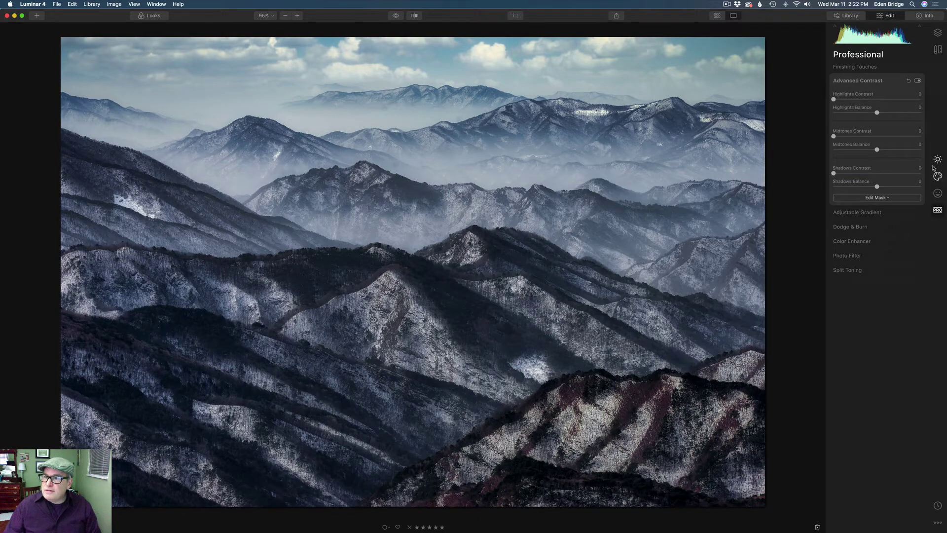
left_click(862, 80)
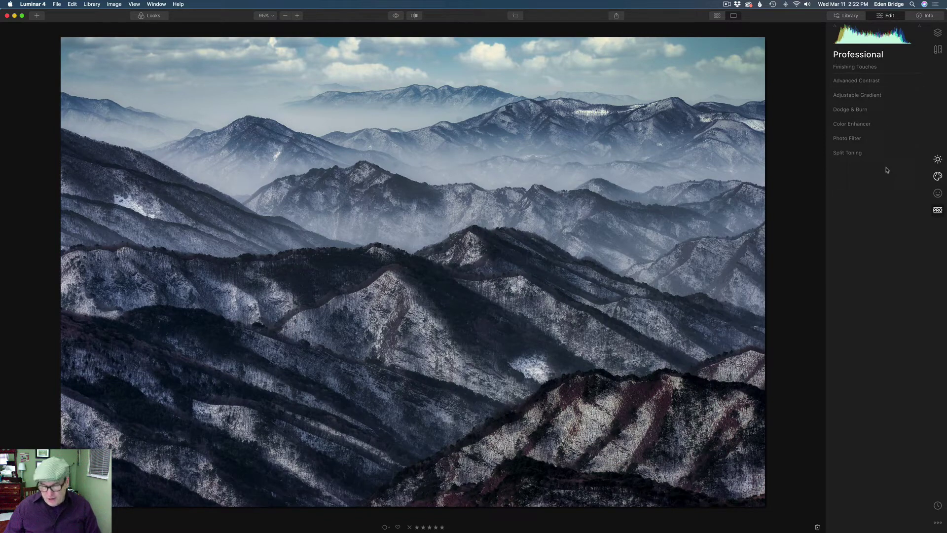
left_click(872, 95)
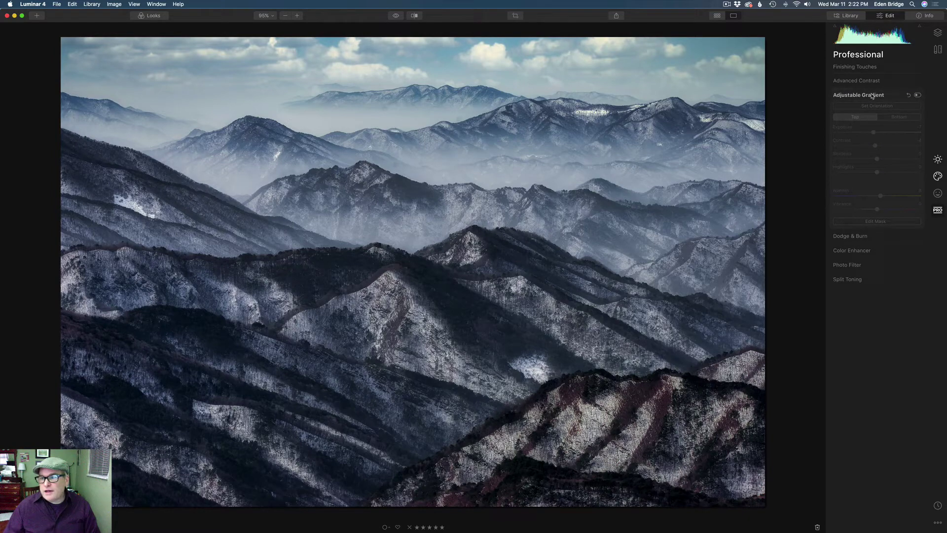
left_click(916, 96)
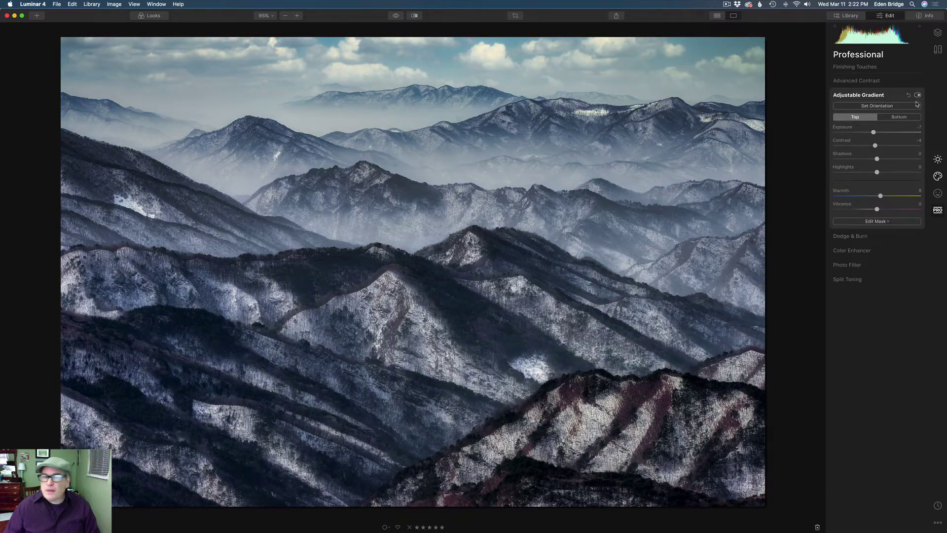
left_click(875, 106)
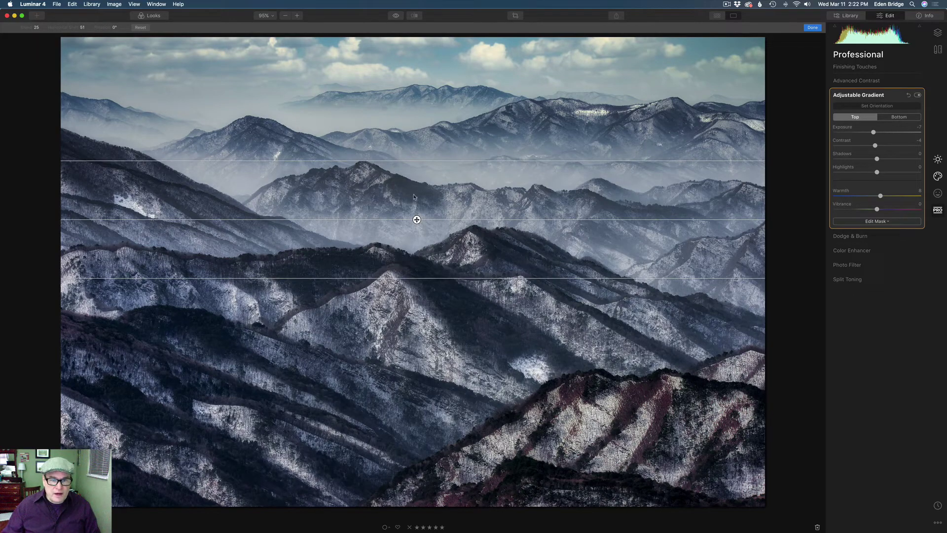
Nudge the gradient midpoint lower, compare it off and on, and show the Bottom half at Exposure 21
mouse_move(417, 220)
left_mouse_down()
mouse_move(414, 250)
mouse_move(420, 220)
left_mouse_up()
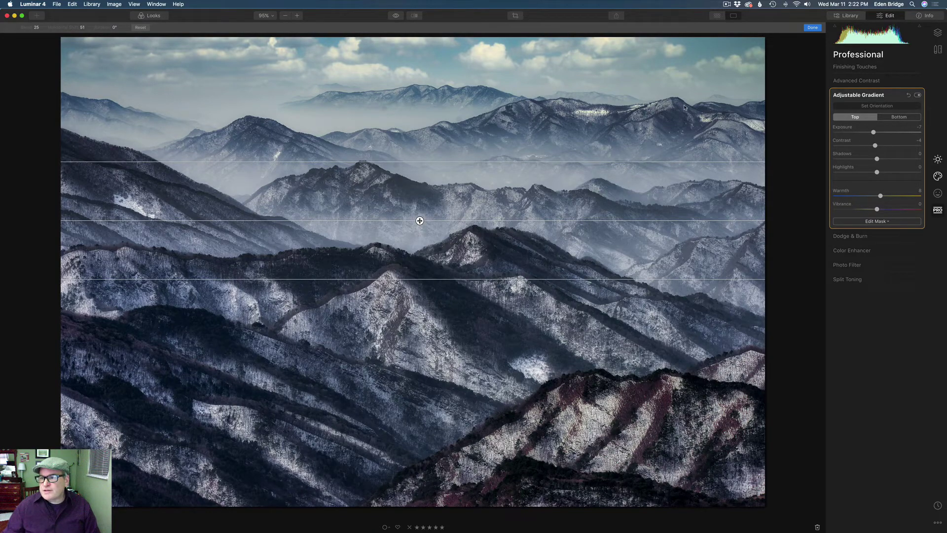
left_click(917, 95)
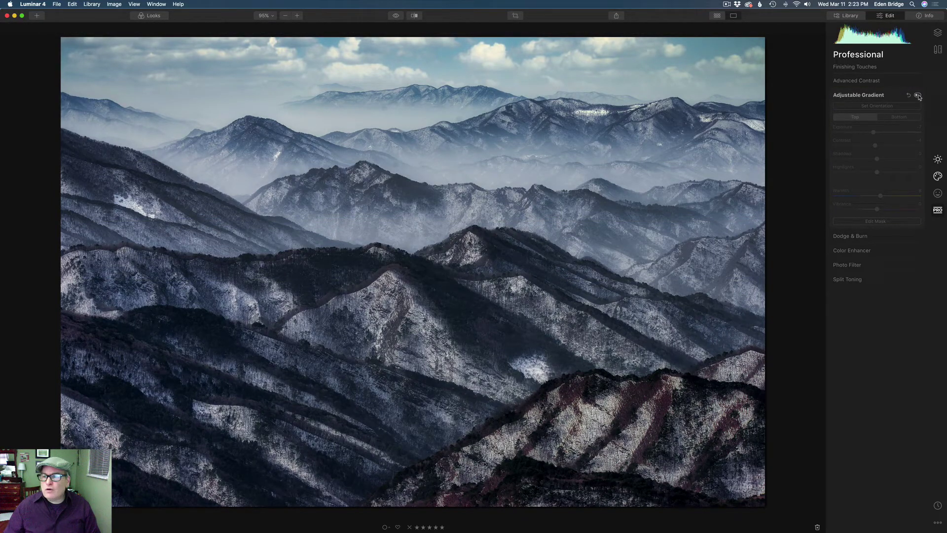
left_click(918, 95)
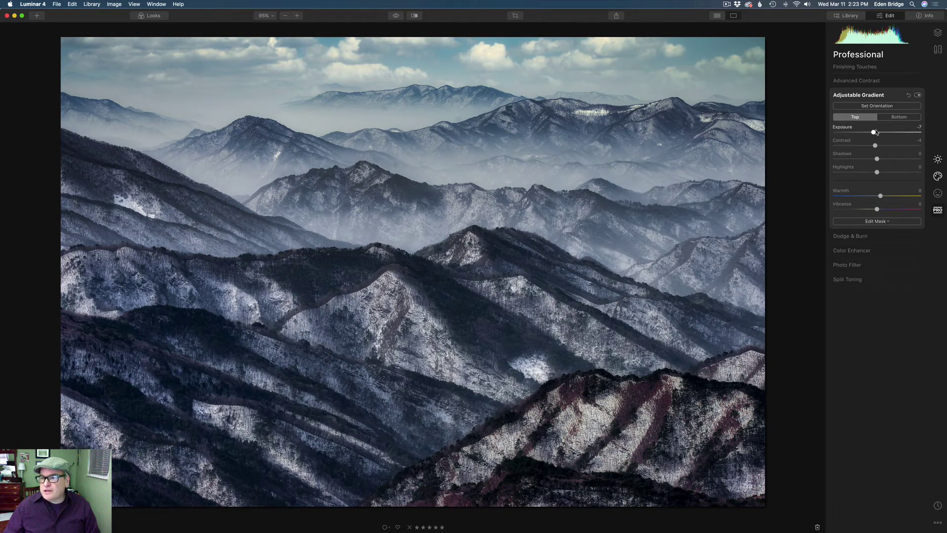
left_click(901, 118)
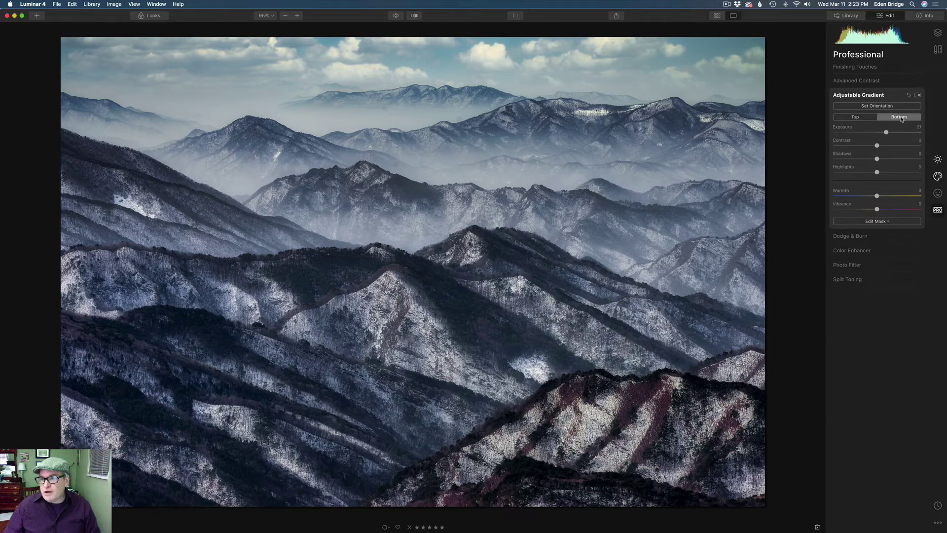
left_click(415, 17)
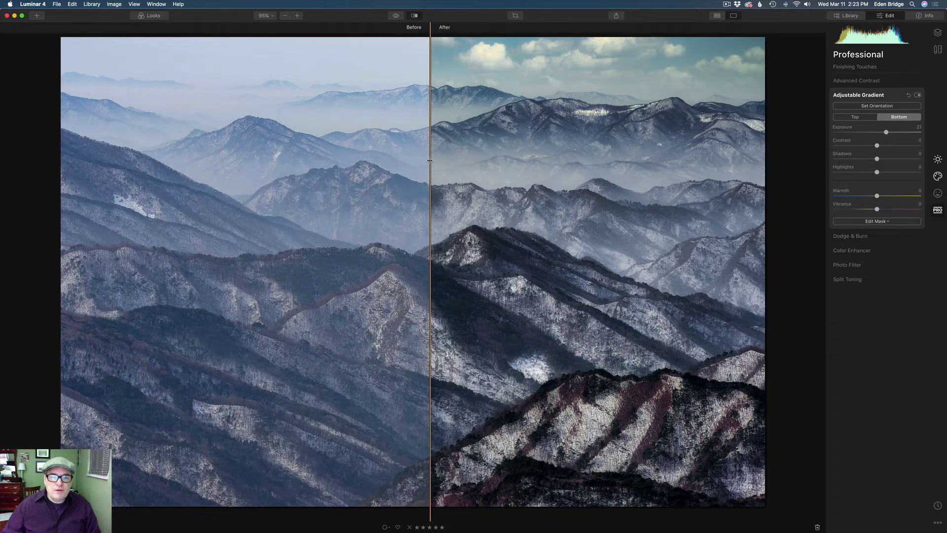
left_click_drag(430, 160, 713, 169)
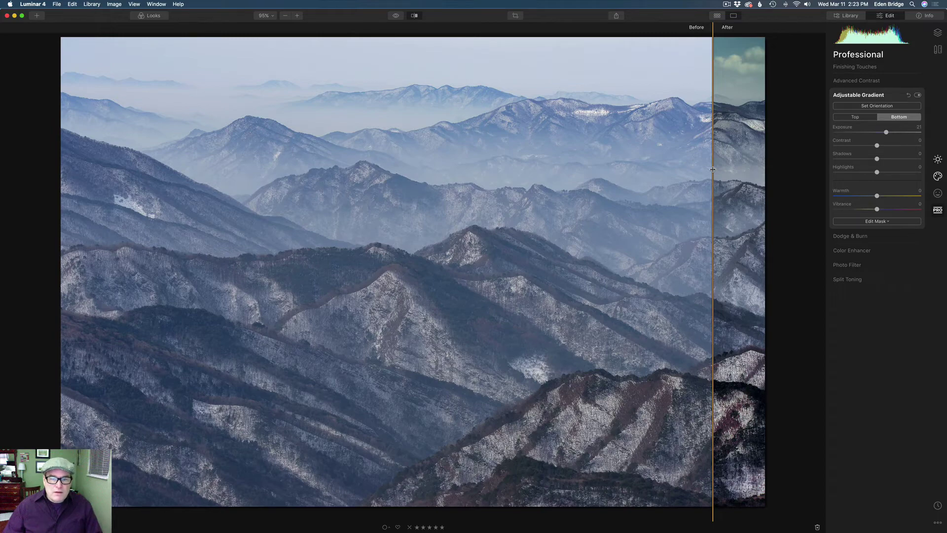
left_click_drag(713, 169, 94, 110)
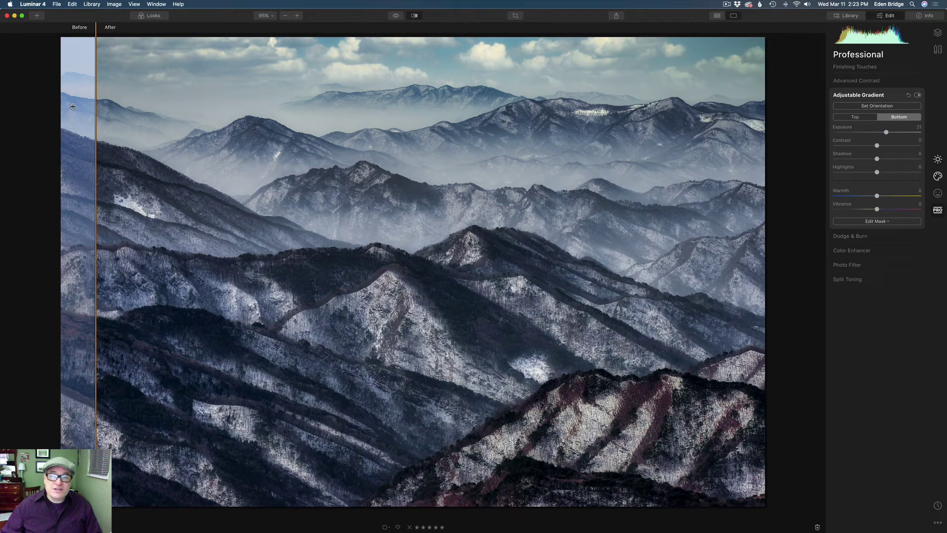
left_click_drag(87, 107, 481, 138)
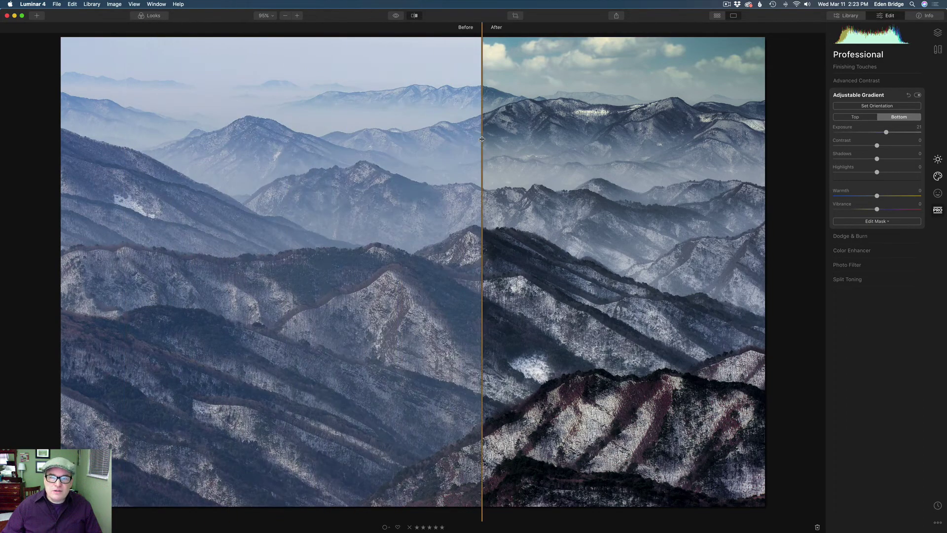
left_click(415, 15)
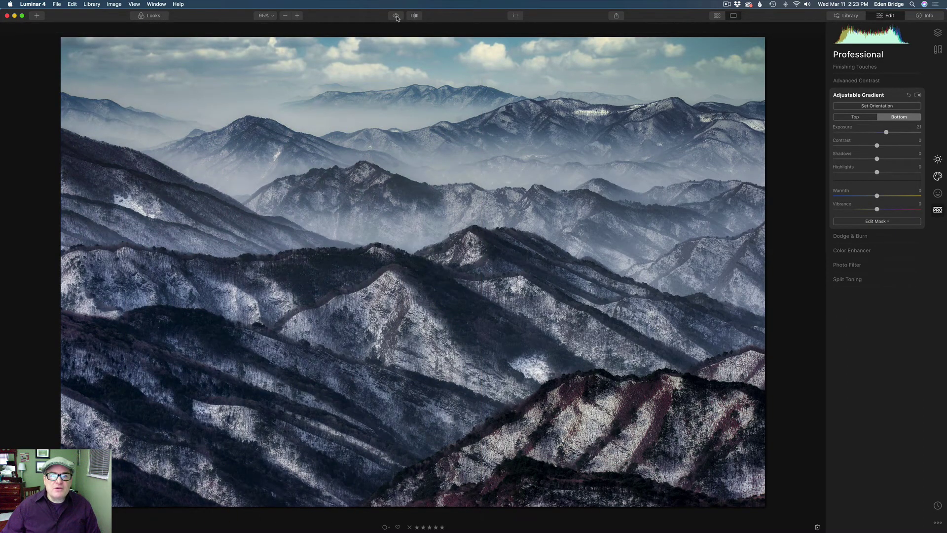
left_click(396, 15)
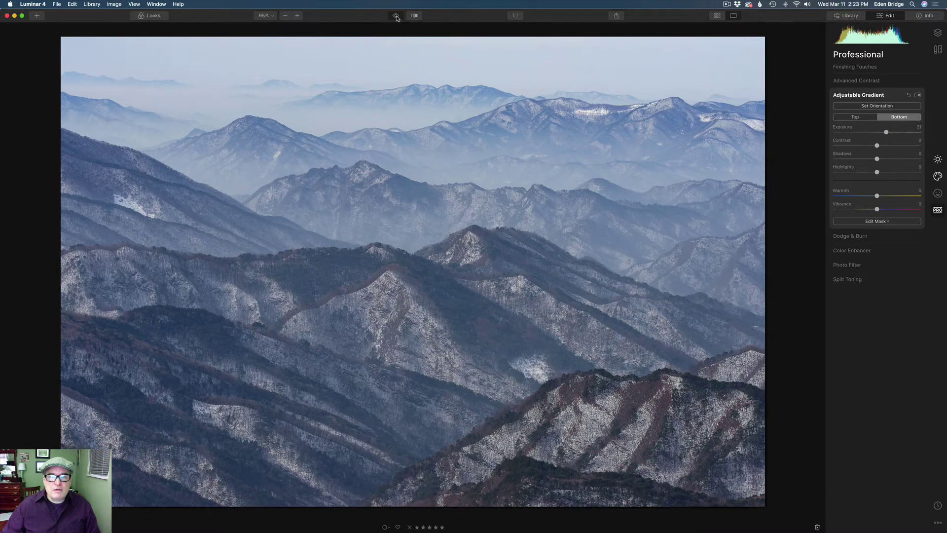
left_click(396, 16)
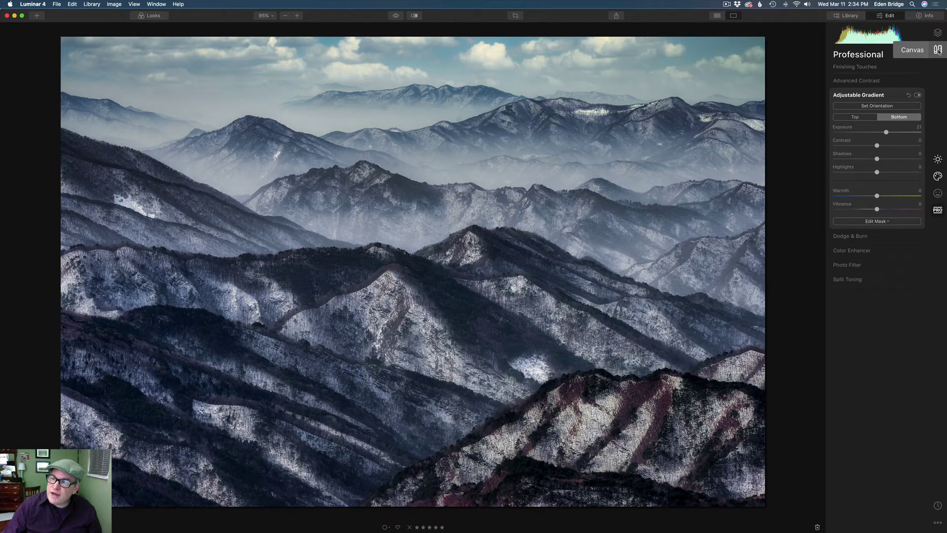
Open the Canvas Erase tool with a brush size of 32
left_click(938, 50)
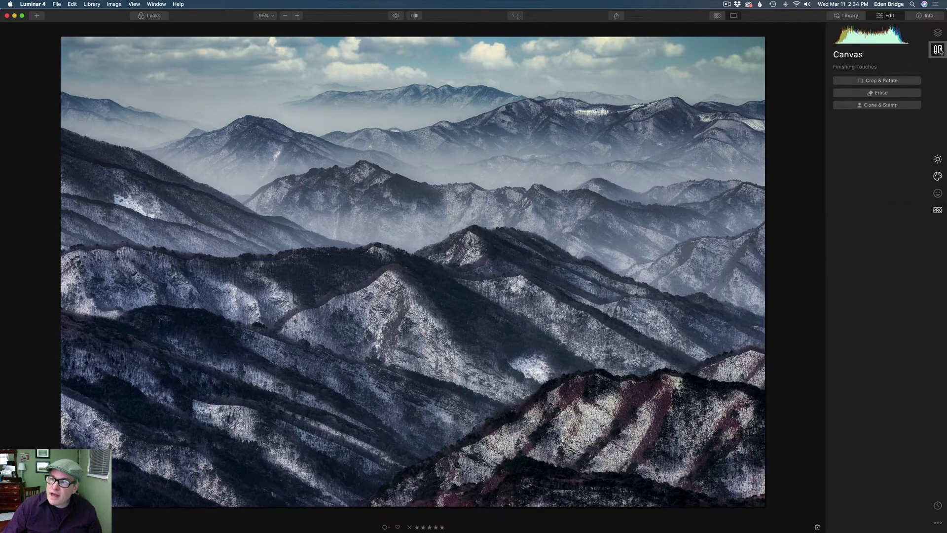
left_click(902, 93)
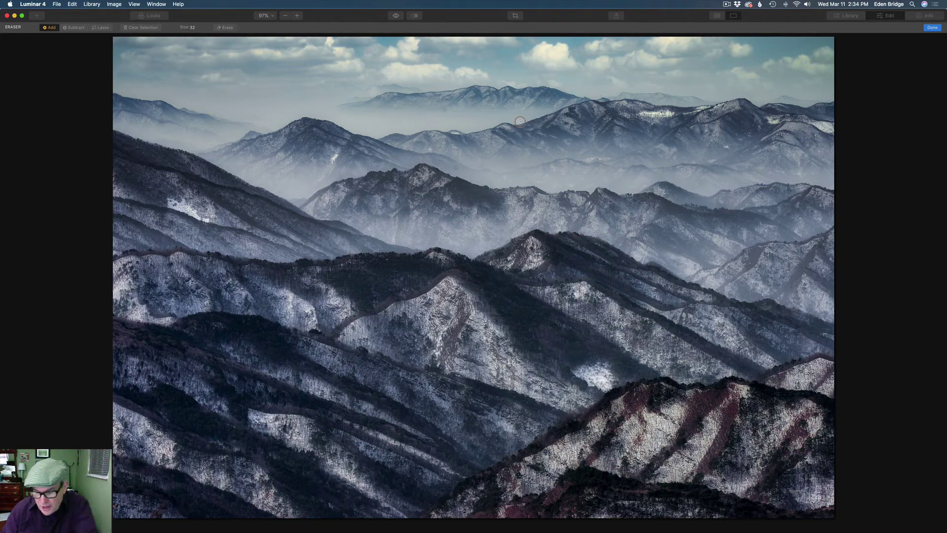
key("bracketright")
key("bracketright")
key("bracketright")
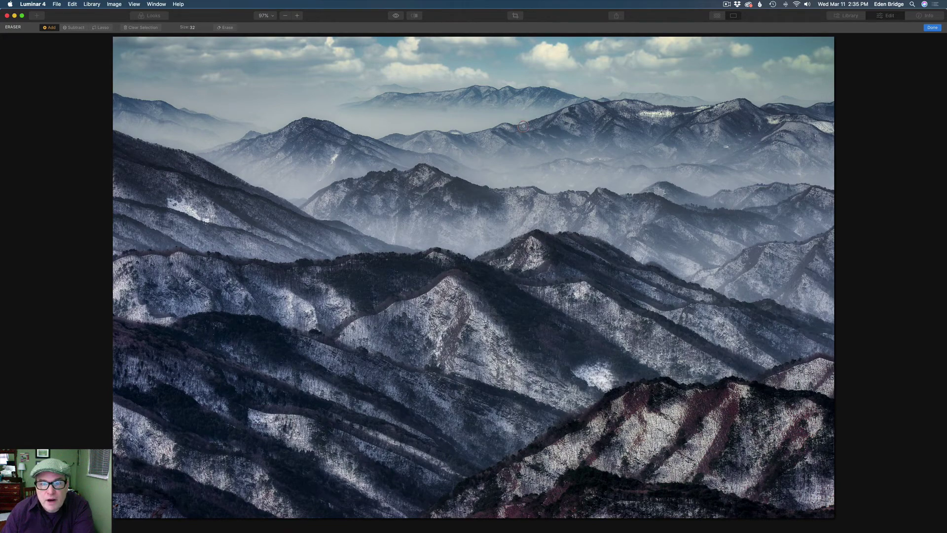
key("bracketleft")
key("bracketleft")
key("bracketleft")
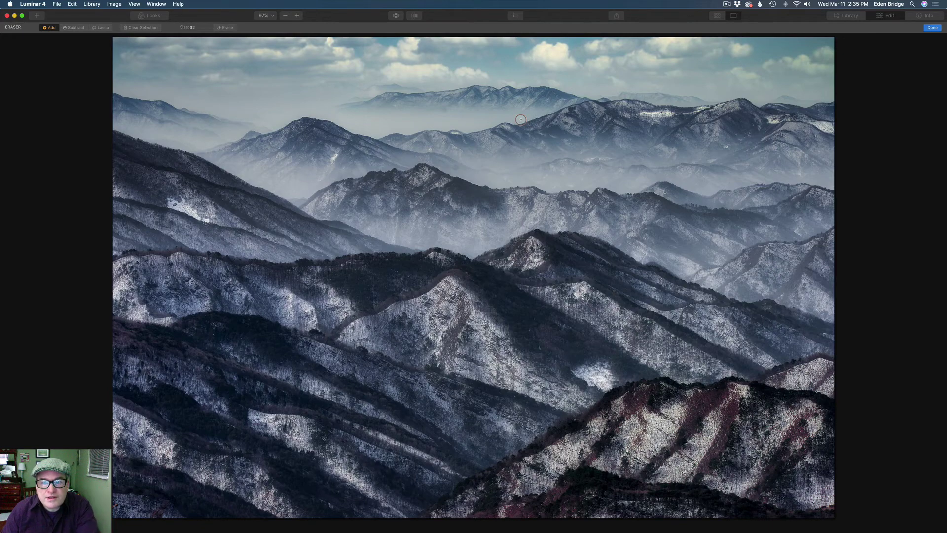
Mark the three dust spots in the haze above the ridges and erase them
left_click(520, 120)
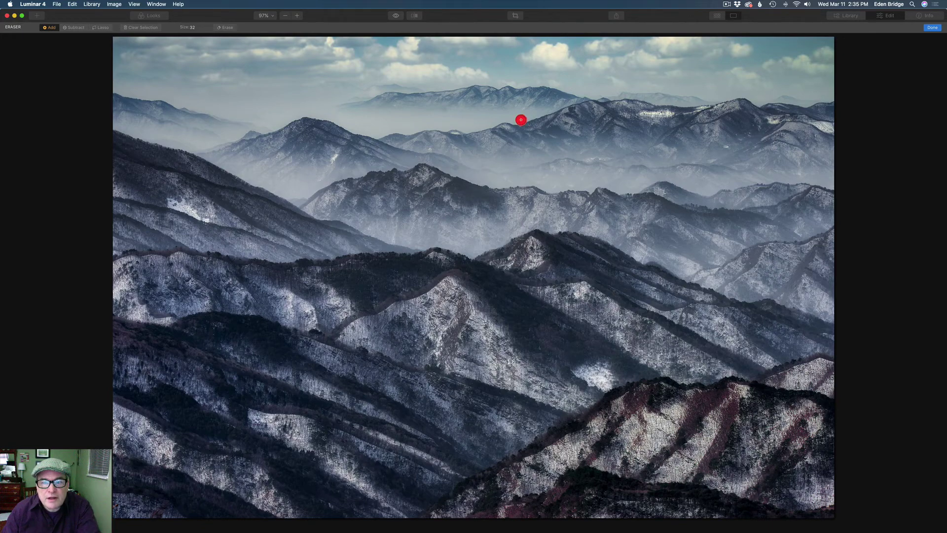
left_click(443, 109)
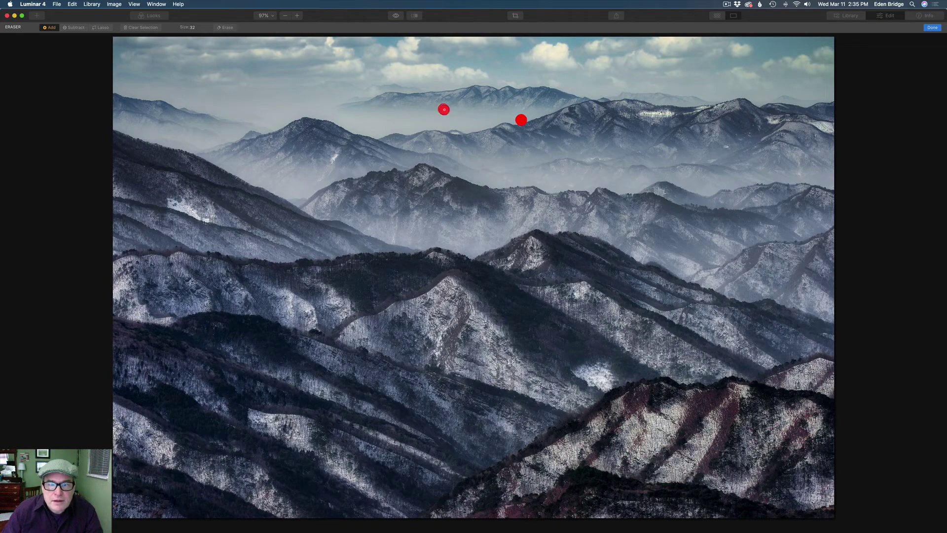
left_click(456, 168)
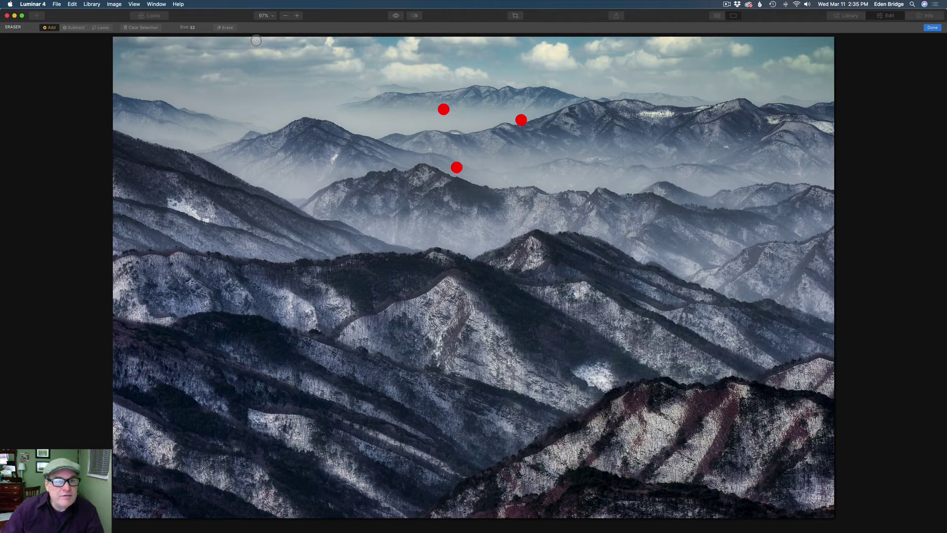
left_click(228, 28)
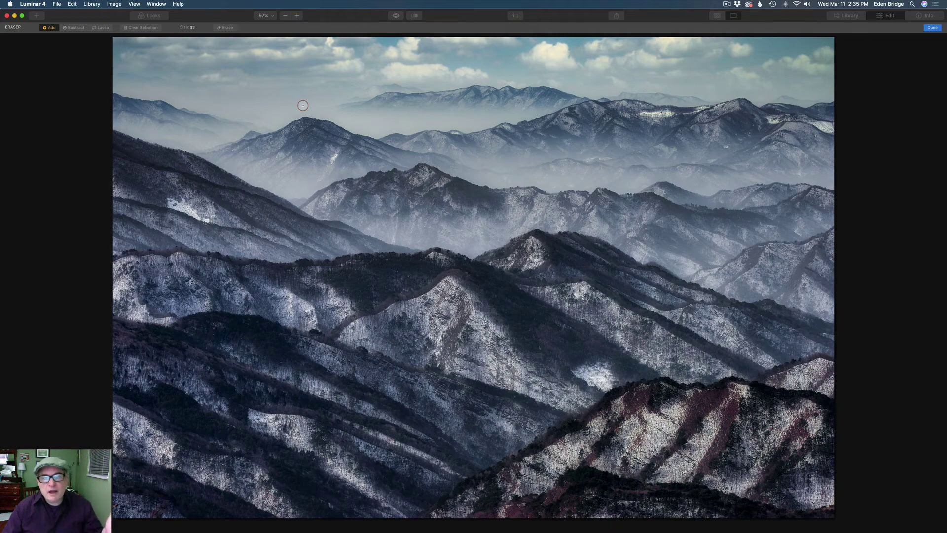
Commit the erase as an erased image layer and compare the edit against the original
left_click(935, 29)
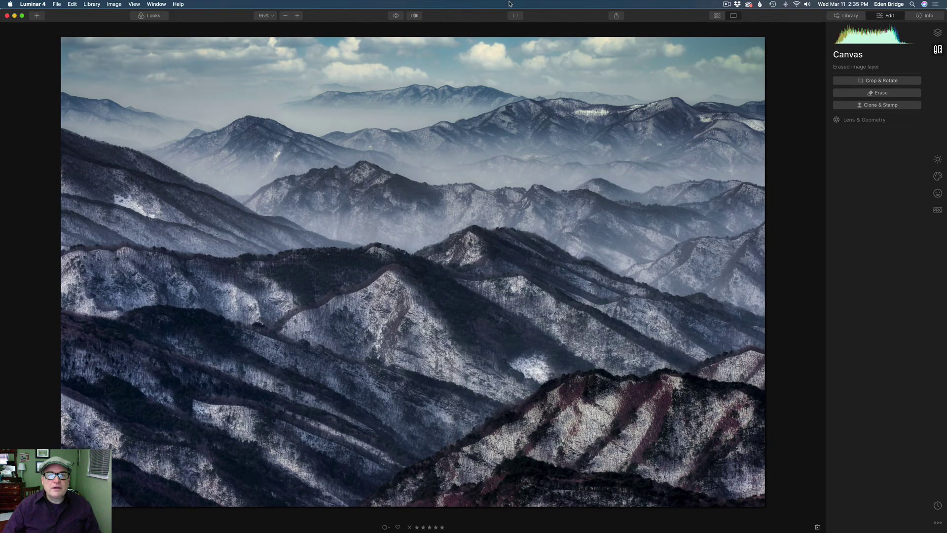
left_click(396, 16)
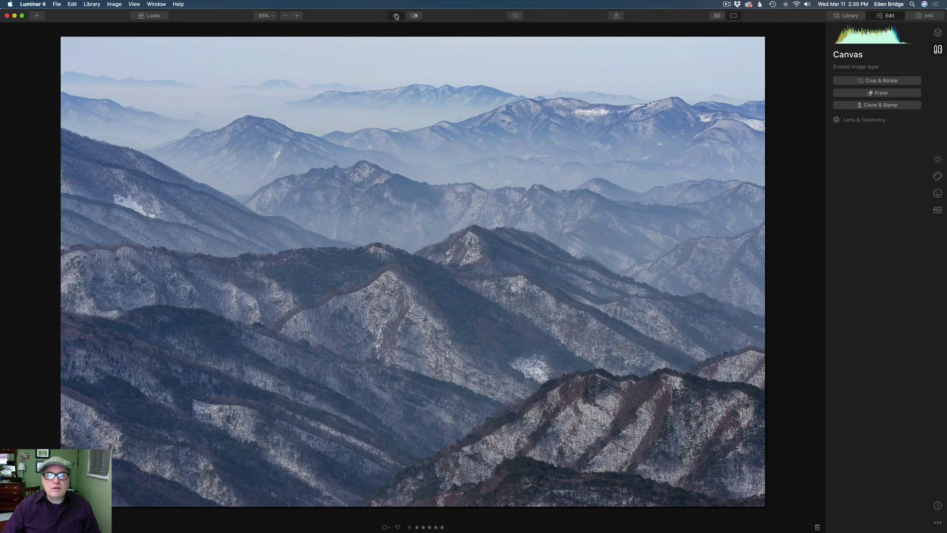
left_click(396, 16)
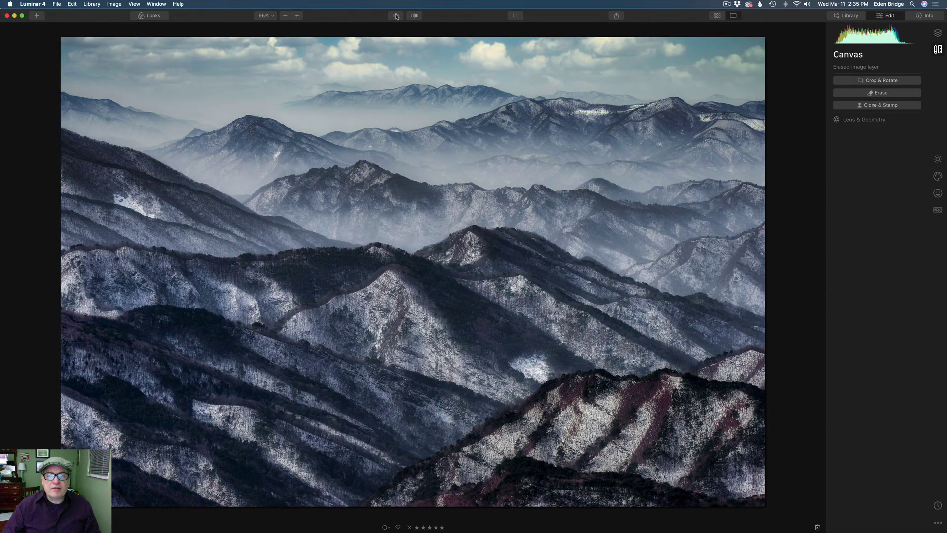